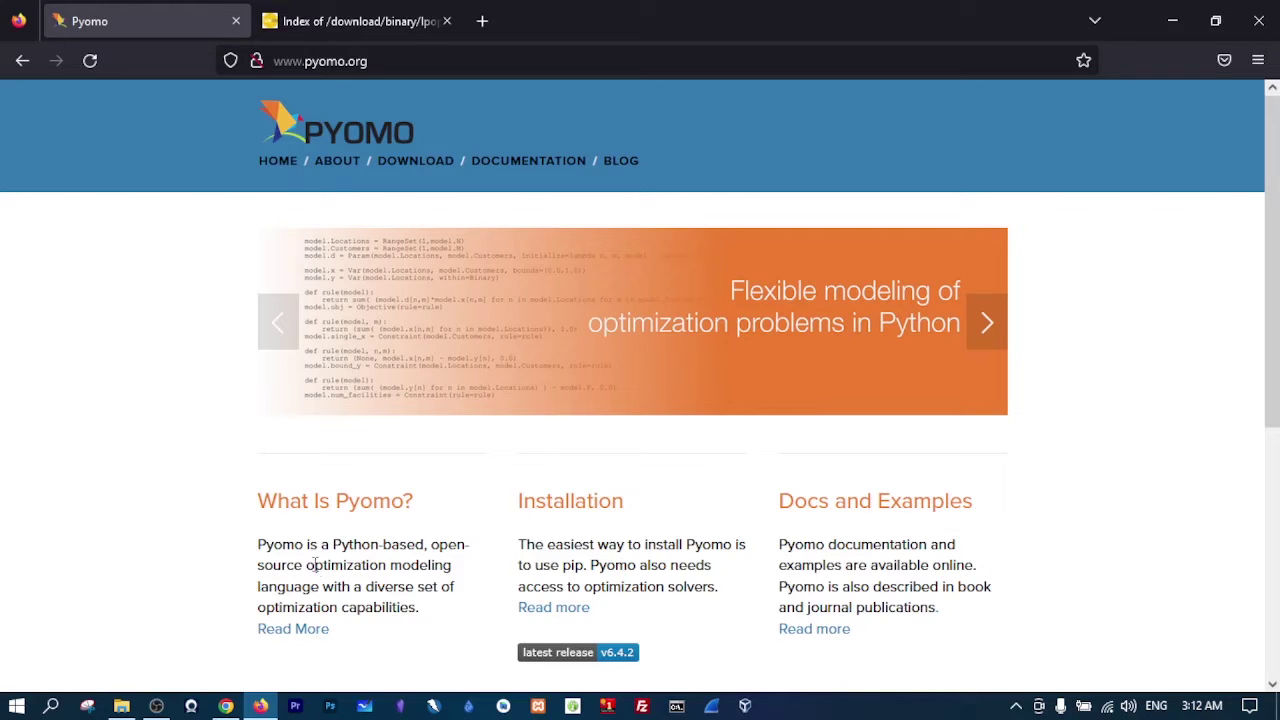
Step: Scroll the Pyomo page, then search the web for 'pulp' and look at pulp solver results
{"action": "scroll", "coordinate": [320, 565], "scroll_direction": "down", "scroll_amount": 2}
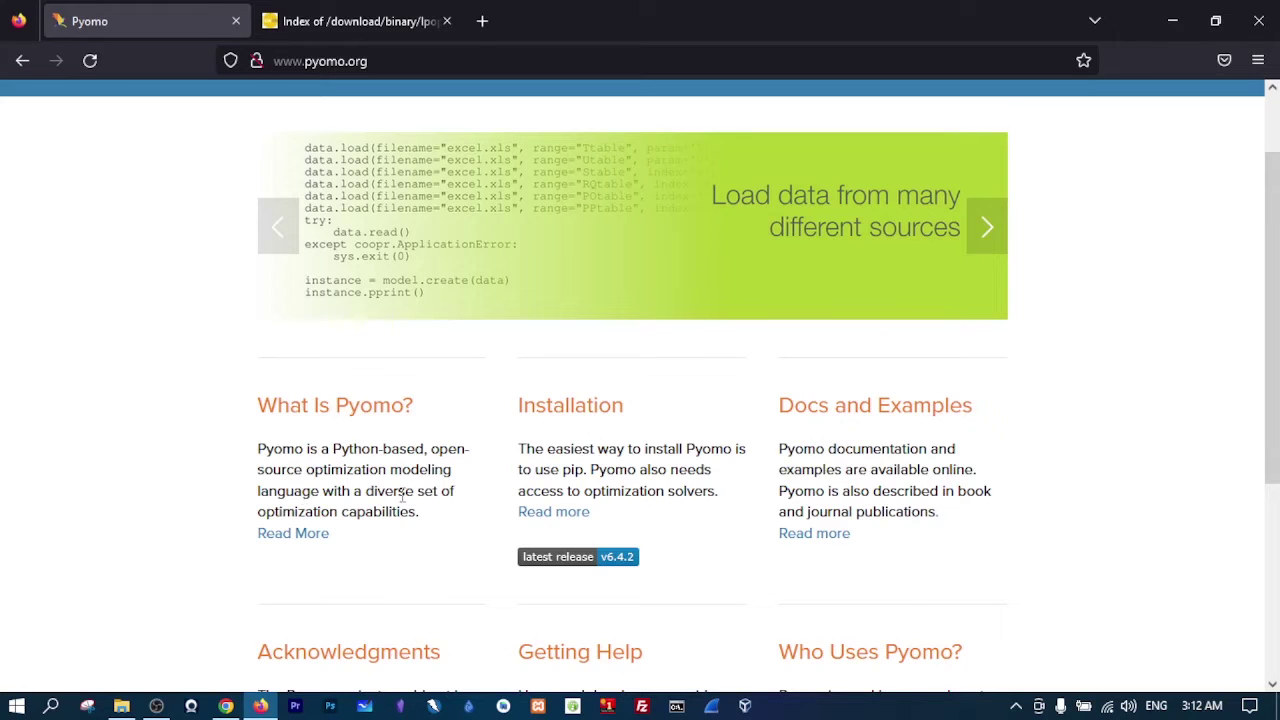
{"action": "scroll", "coordinate": [400, 500], "scroll_direction": "down", "scroll_amount": 2}
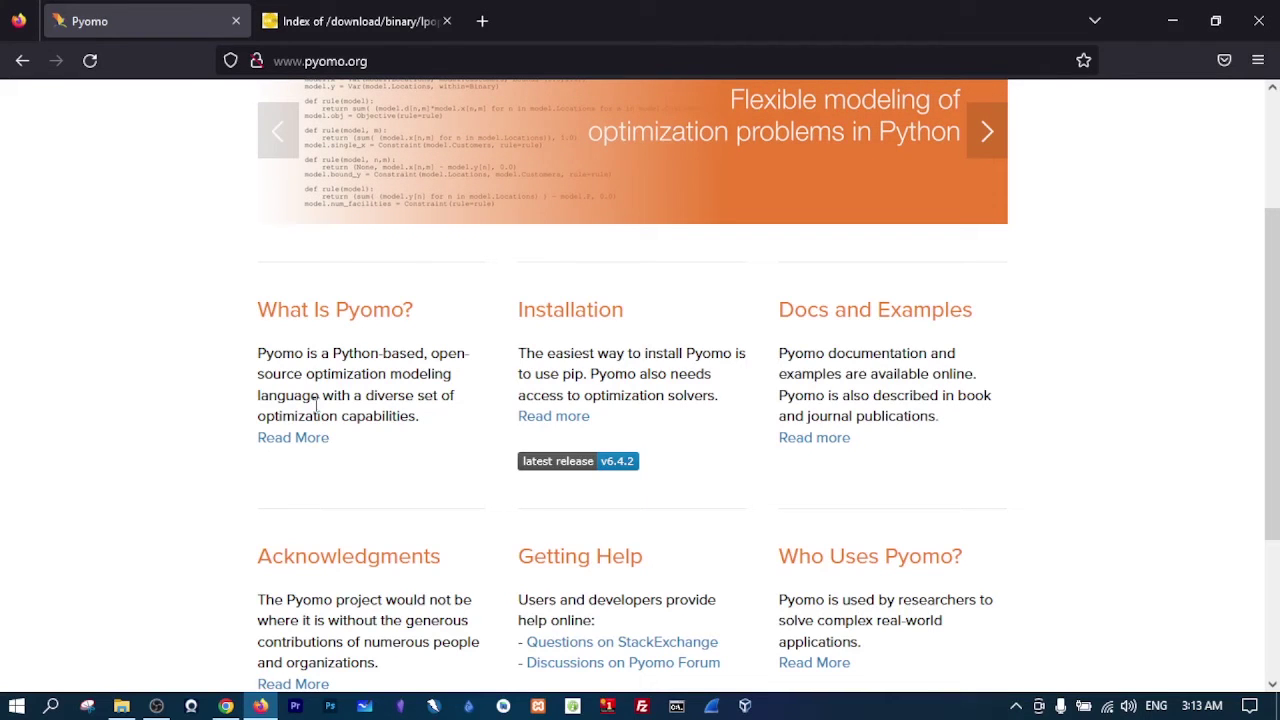
{"action": "scroll", "coordinate": [316, 402], "scroll_direction": "down", "scroll_amount": 2}
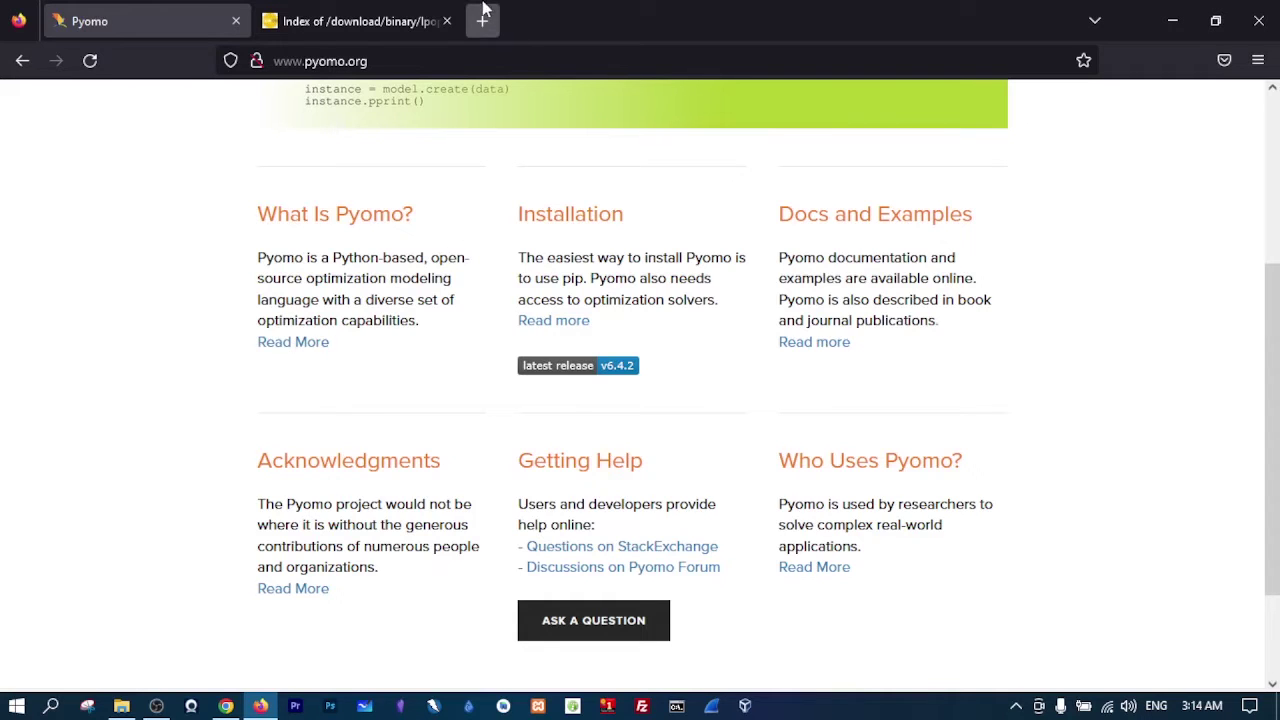
{"action": "left_click", "coordinate": [482, 20]}
{"action": "type", "text": "pulp"}
{"action": "key", "text": "Return"}
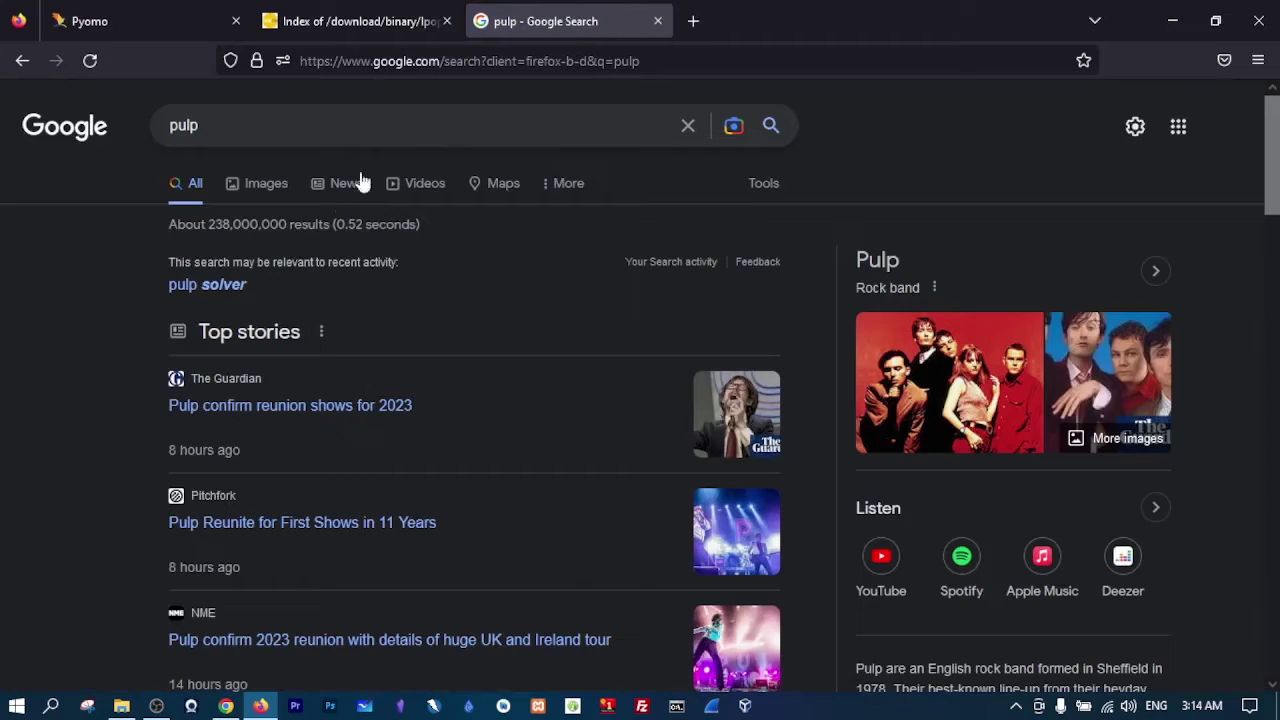
{"action": "left_click", "coordinate": [221, 290]}
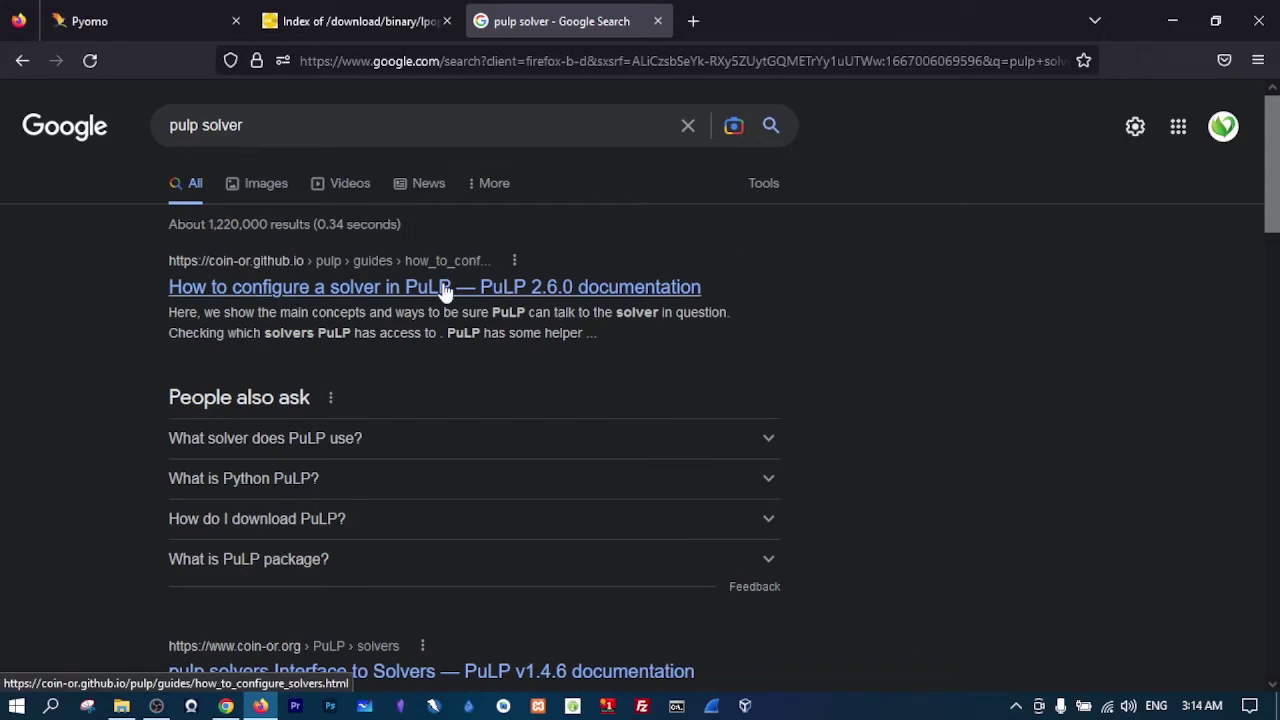
{"action": "scroll", "coordinate": [206, 289], "scroll_direction": "down", "scroll_amount": 3}
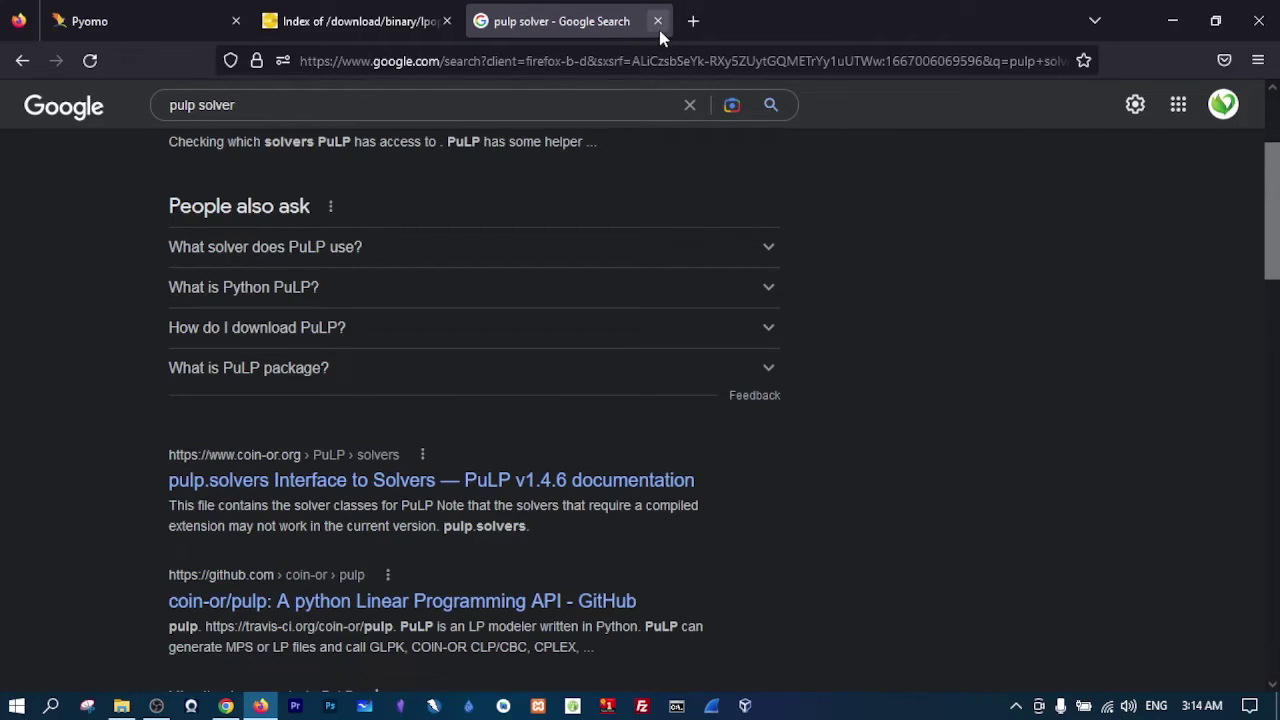
{"action": "left_click", "coordinate": [658, 21]}
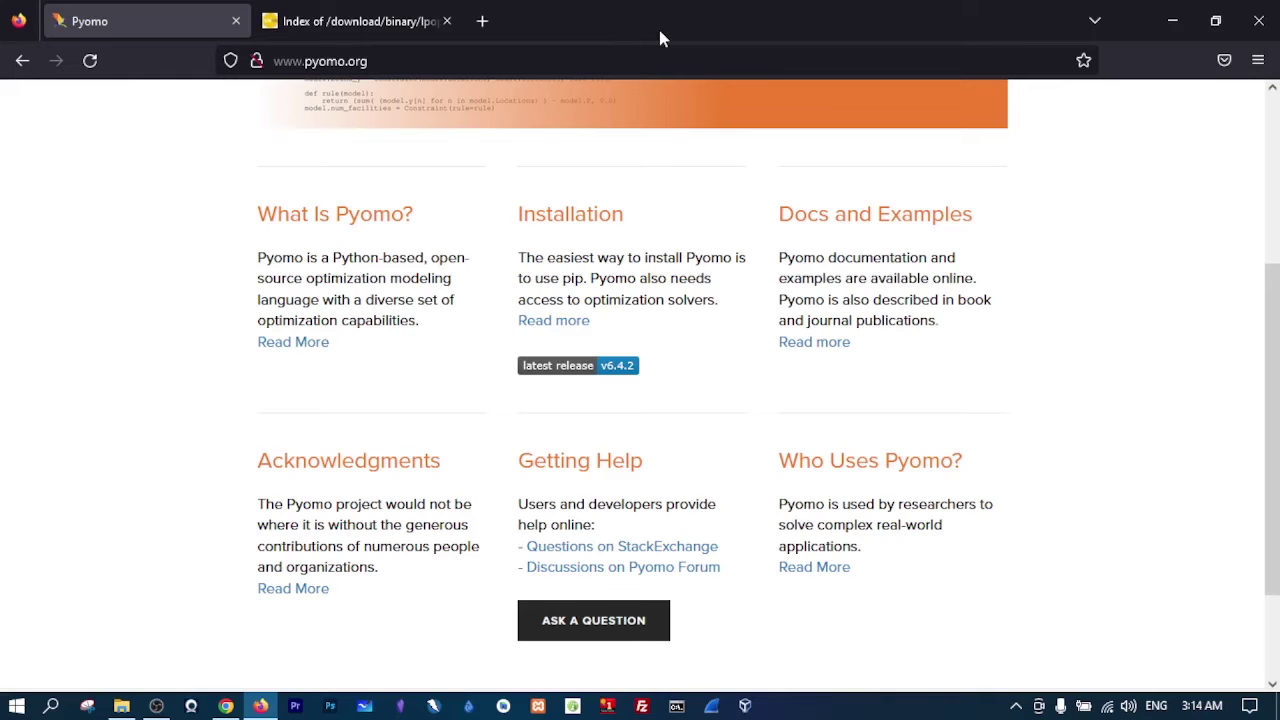
Step: Run 'pip install pyomo' in Command Prompt, confirming pyomo 6.4.2 is already installed
{"action": "left_click", "coordinate": [677, 700]}
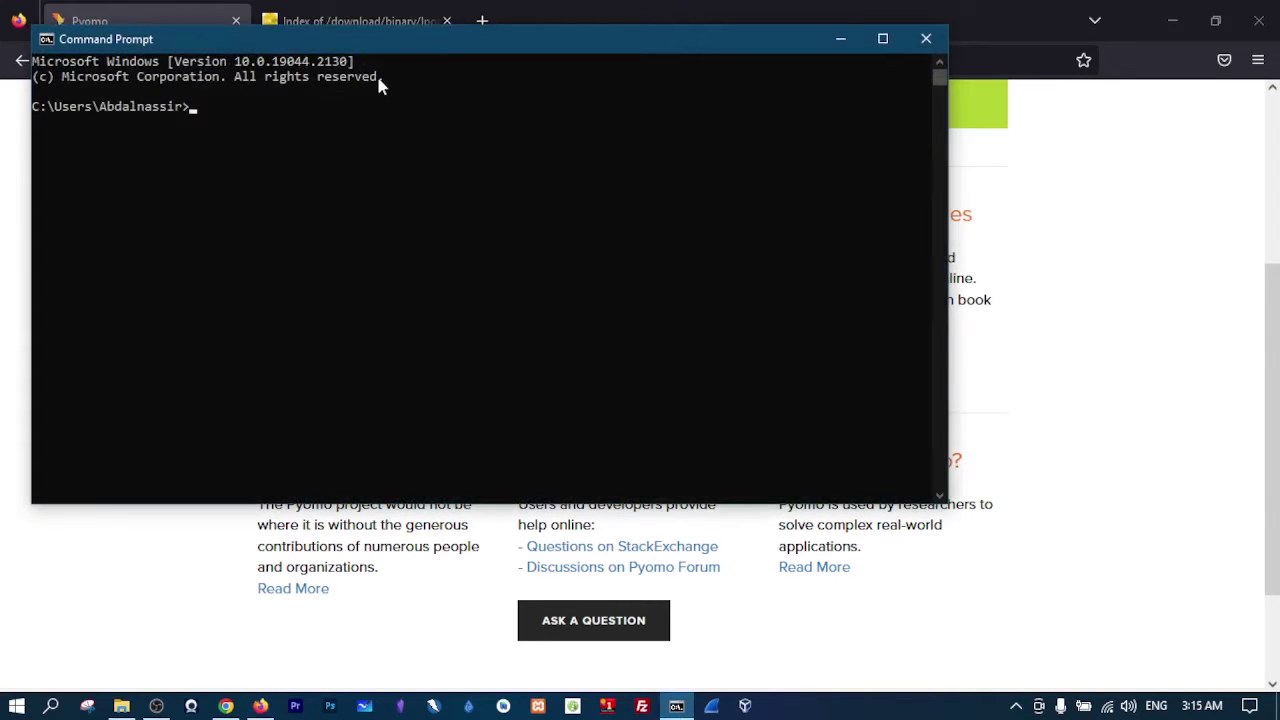
{"action": "left_click_drag", "start_coordinate": [380, 39], "coordinate": [540, 170]}
{"action": "type", "text": "pip install "}
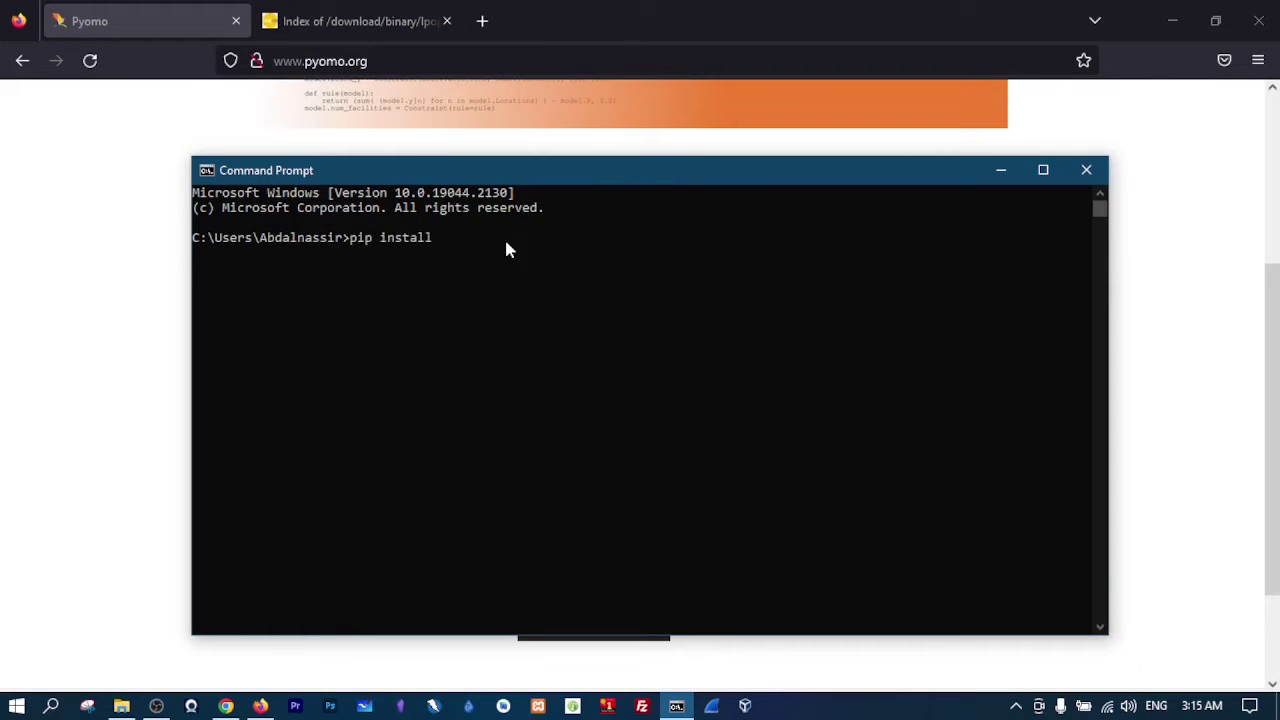
{"action": "type", "text": "pyomo"}
{"action": "key", "text": "Return"}
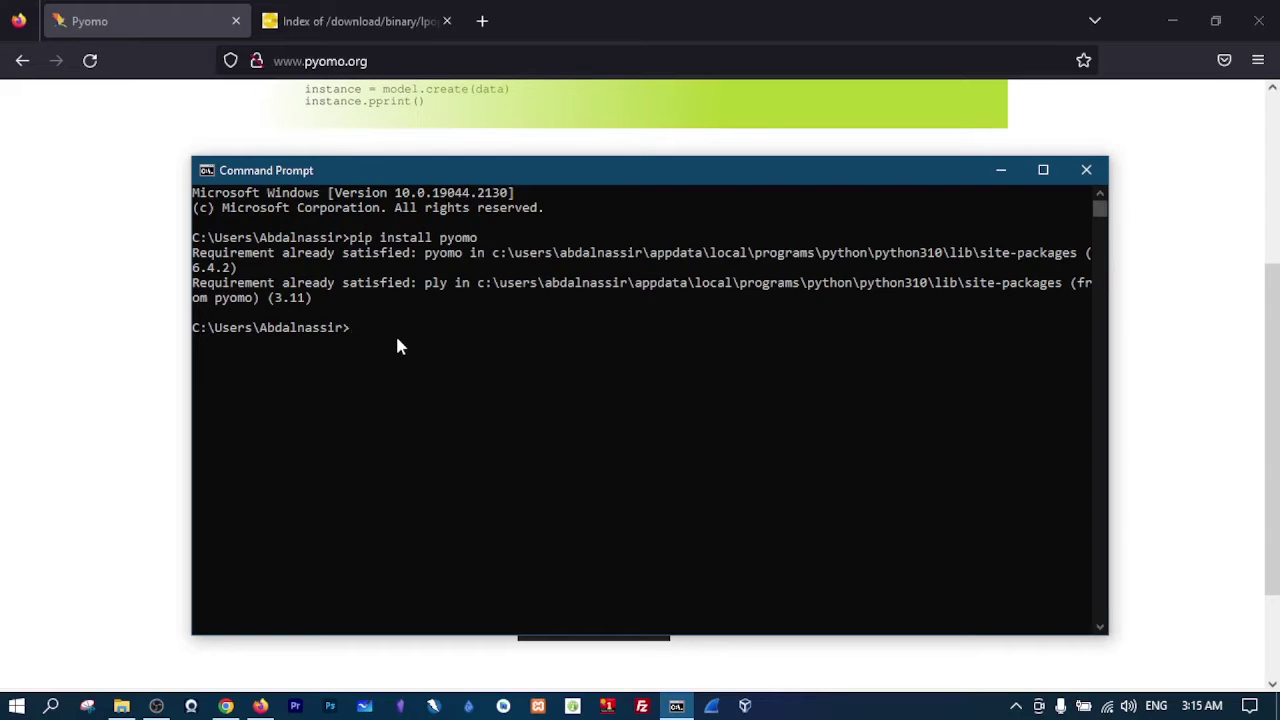
{"action": "left_click", "coordinate": [1084, 171]}
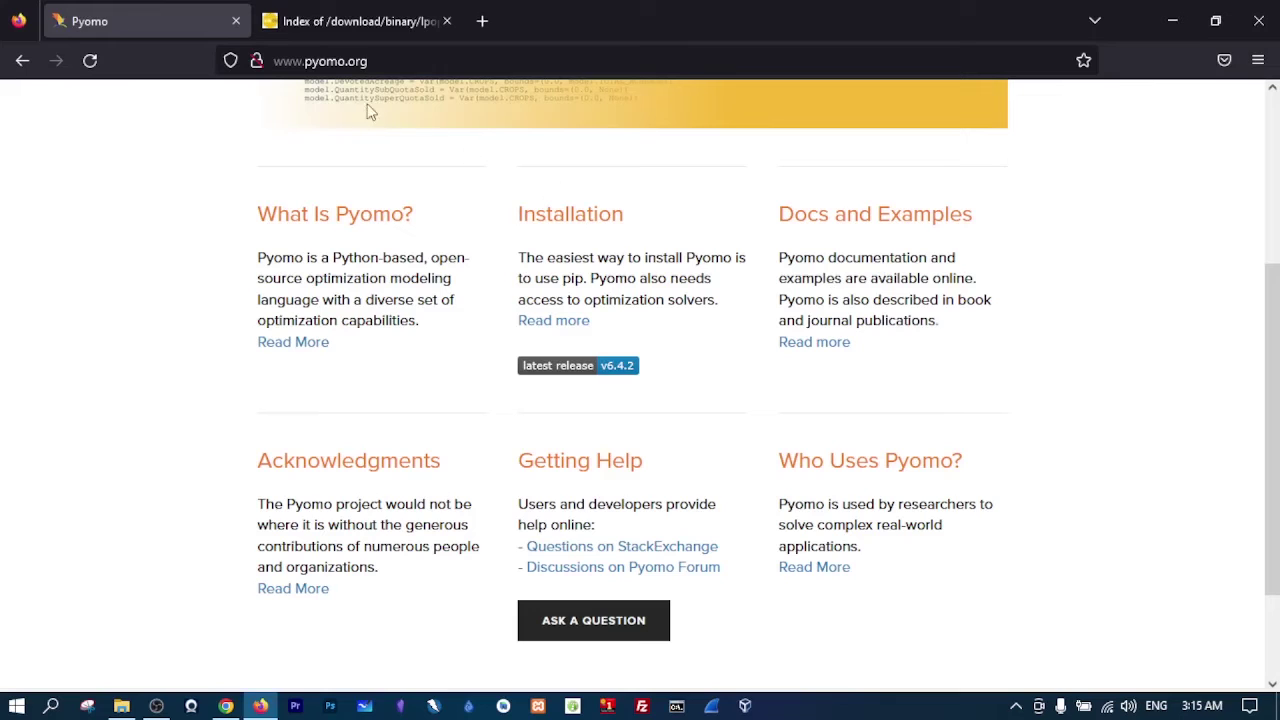
Step: Download Ipopt-3.11.1-win64-intel13.1.zip from the bottom of the coin-or Ipopt binary index
{"action": "left_click", "coordinate": [352, 30]}
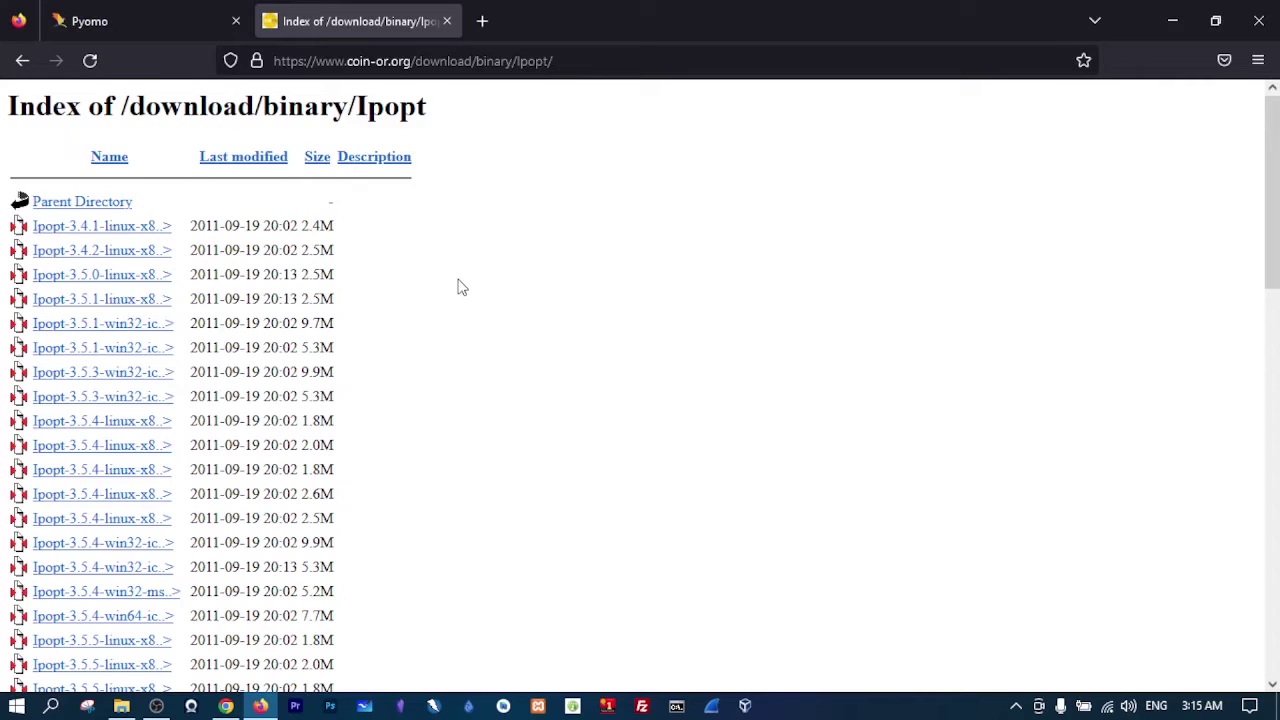
{"action": "scroll", "coordinate": [462, 288], "scroll_direction": "down", "scroll_amount": 2}
{"action": "scroll", "coordinate": [462, 288], "scroll_direction": "down", "scroll_amount": 2}
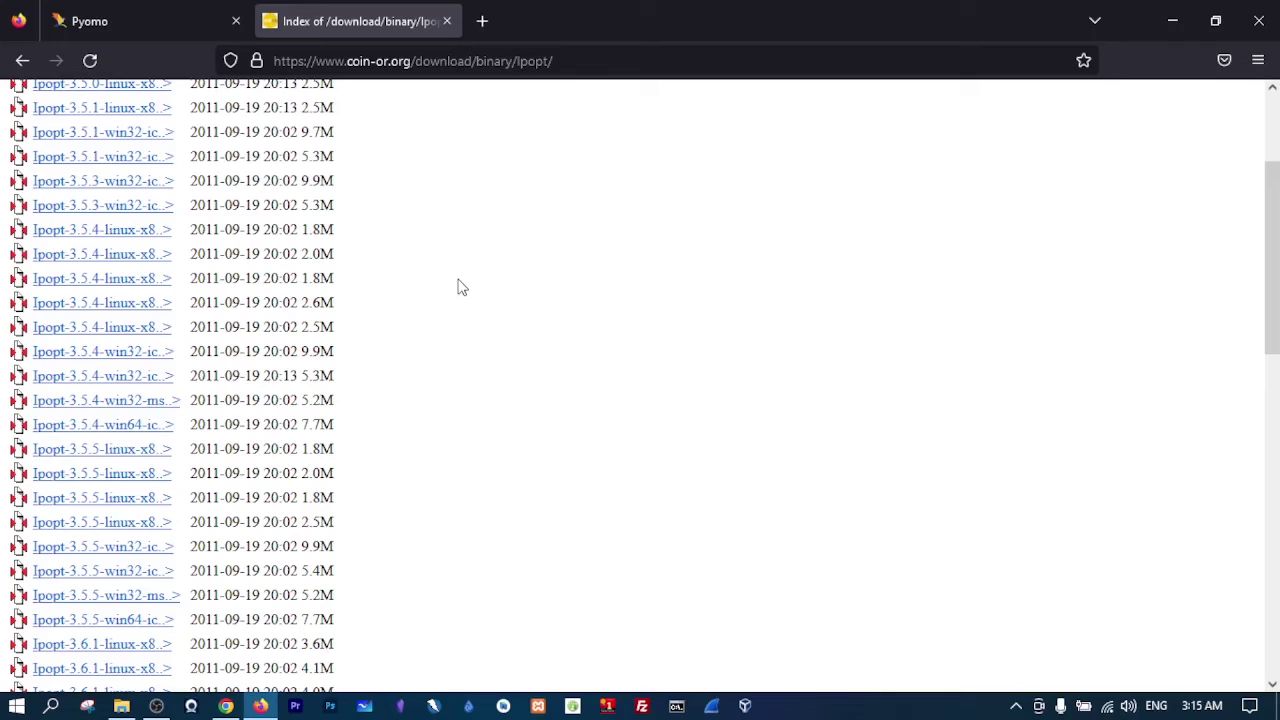
{"action": "scroll", "coordinate": [462, 288], "scroll_direction": "down", "scroll_amount": 2}
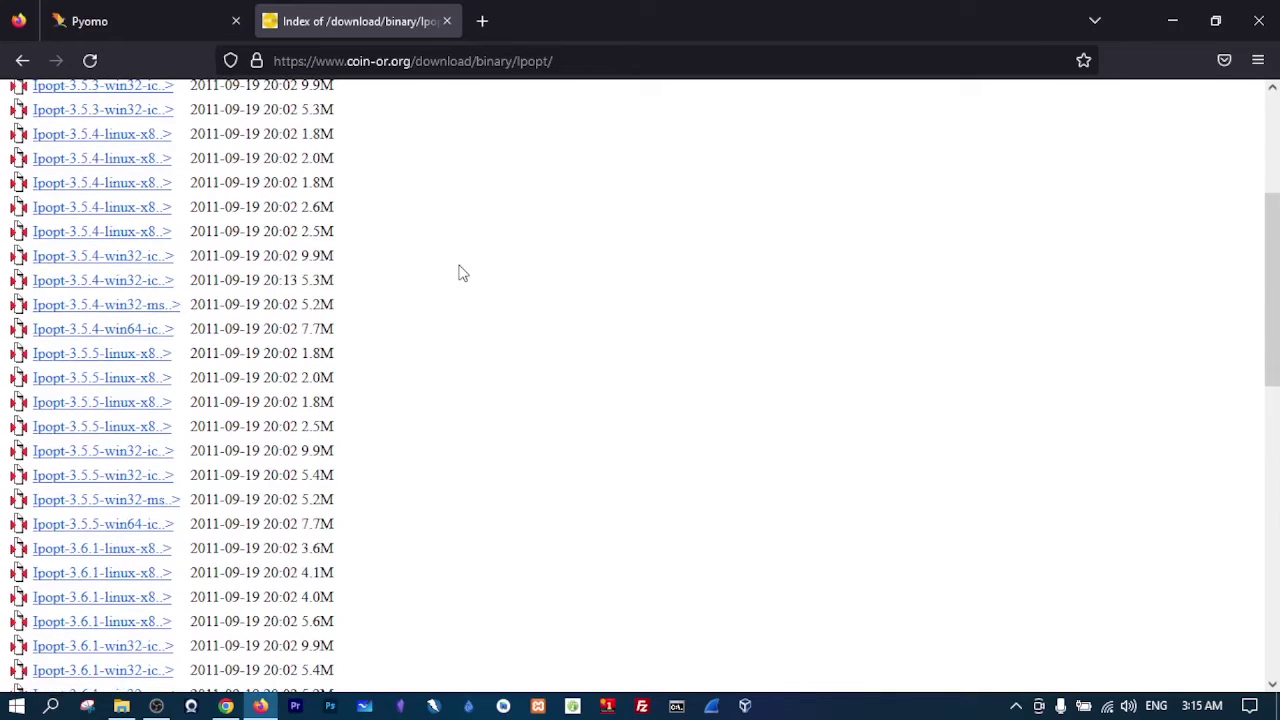
{"action": "scroll", "coordinate": [462, 273], "scroll_direction": "down", "scroll_amount": 17}
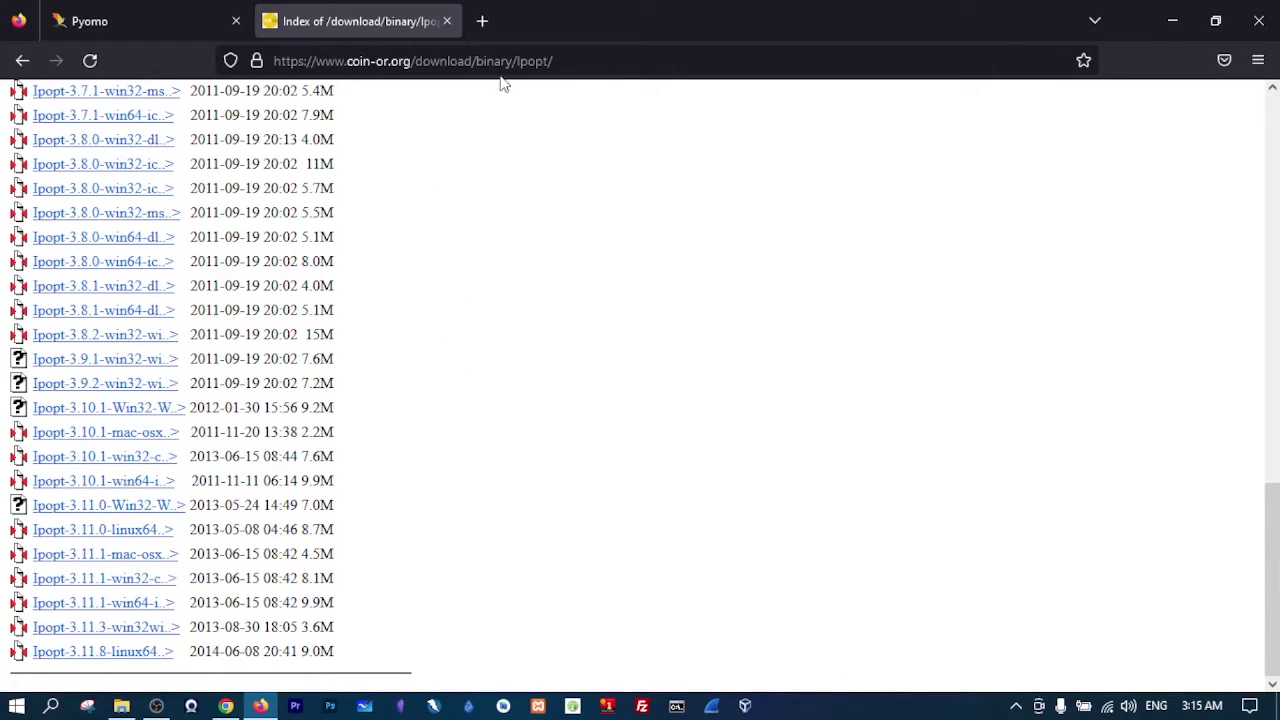
{"action": "left_click", "coordinate": [603, 50]}
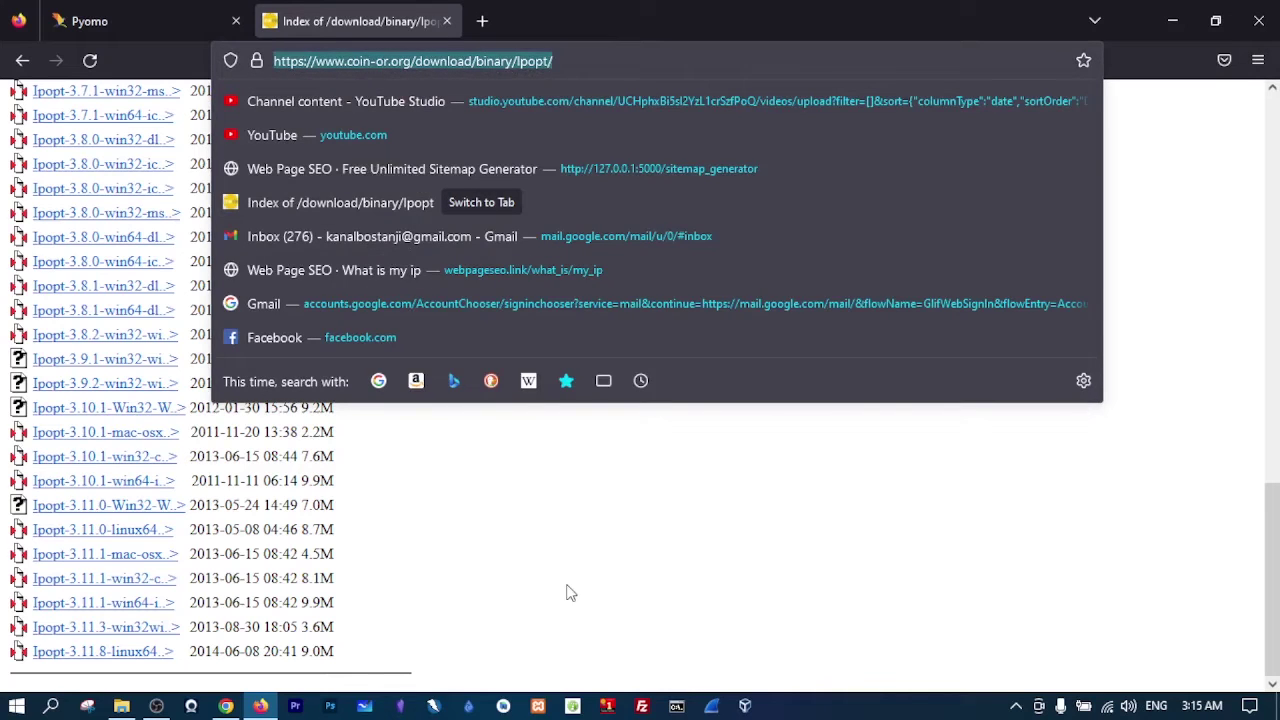
{"action": "left_click", "coordinate": [546, 511]}
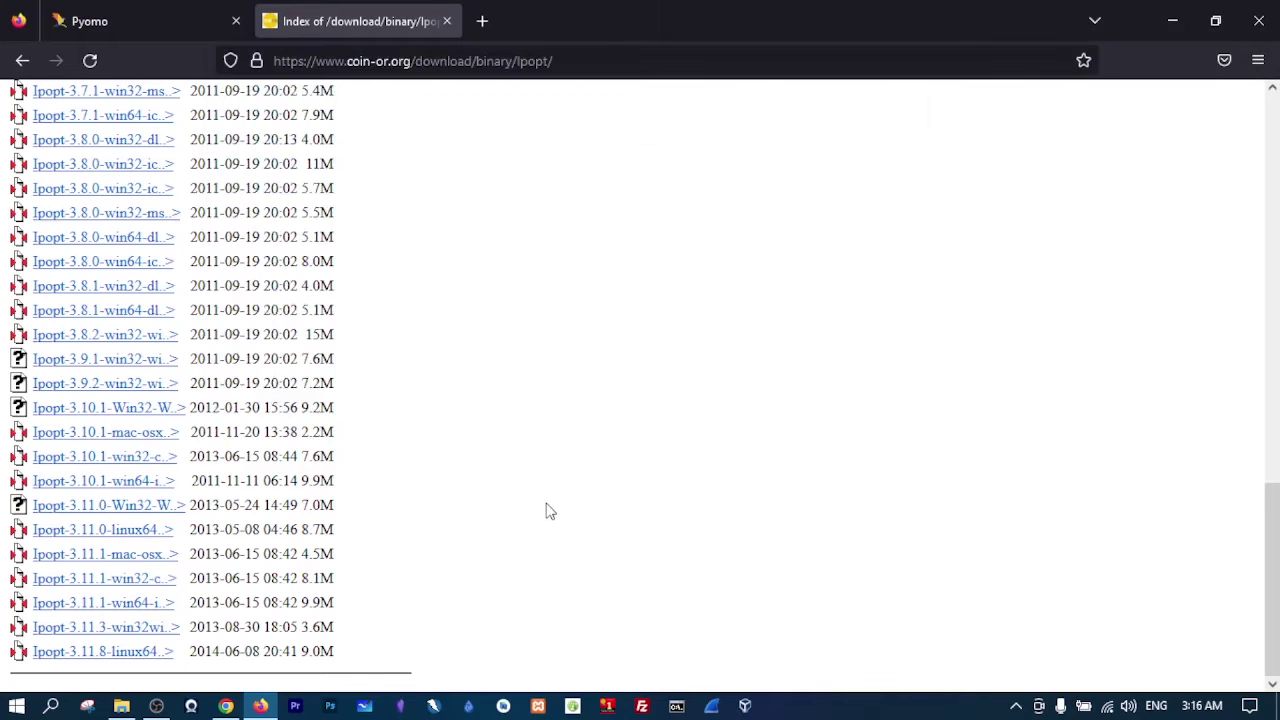
{"action": "left_click", "coordinate": [131, 606]}
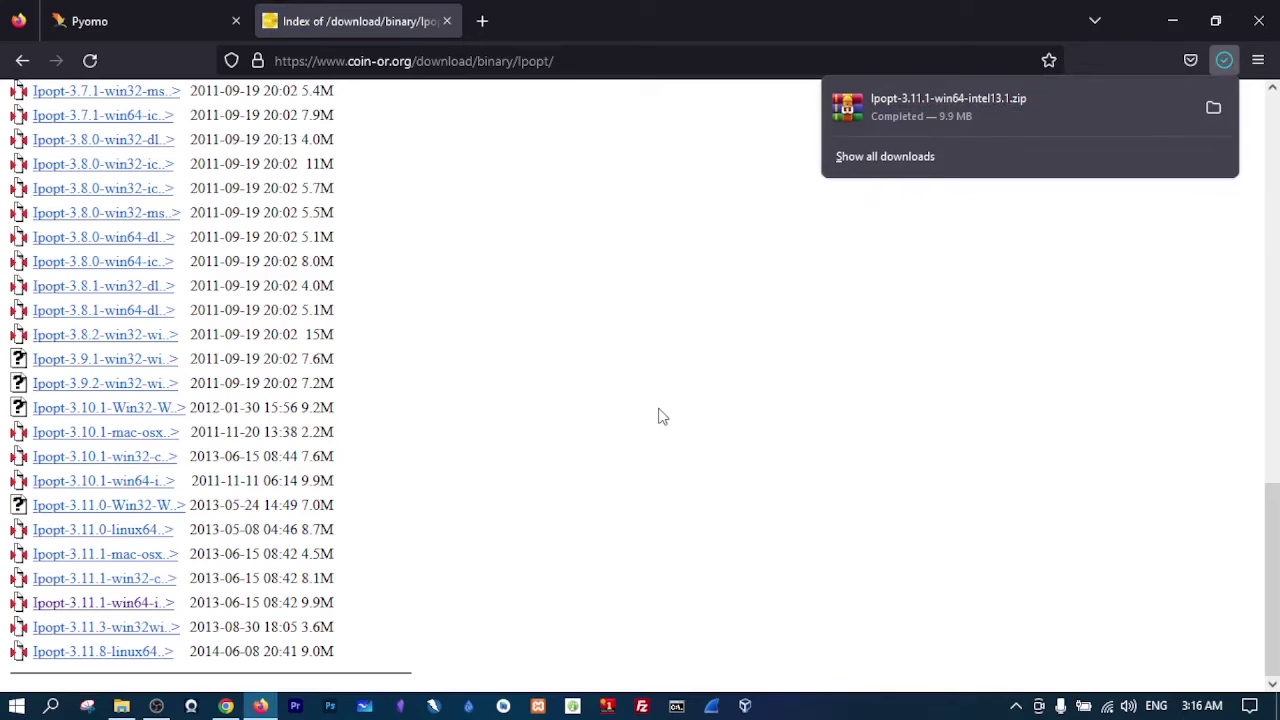
Step: Extract the downloaded Ipopt zip into its download folder
{"action": "left_click", "coordinate": [1213, 107]}
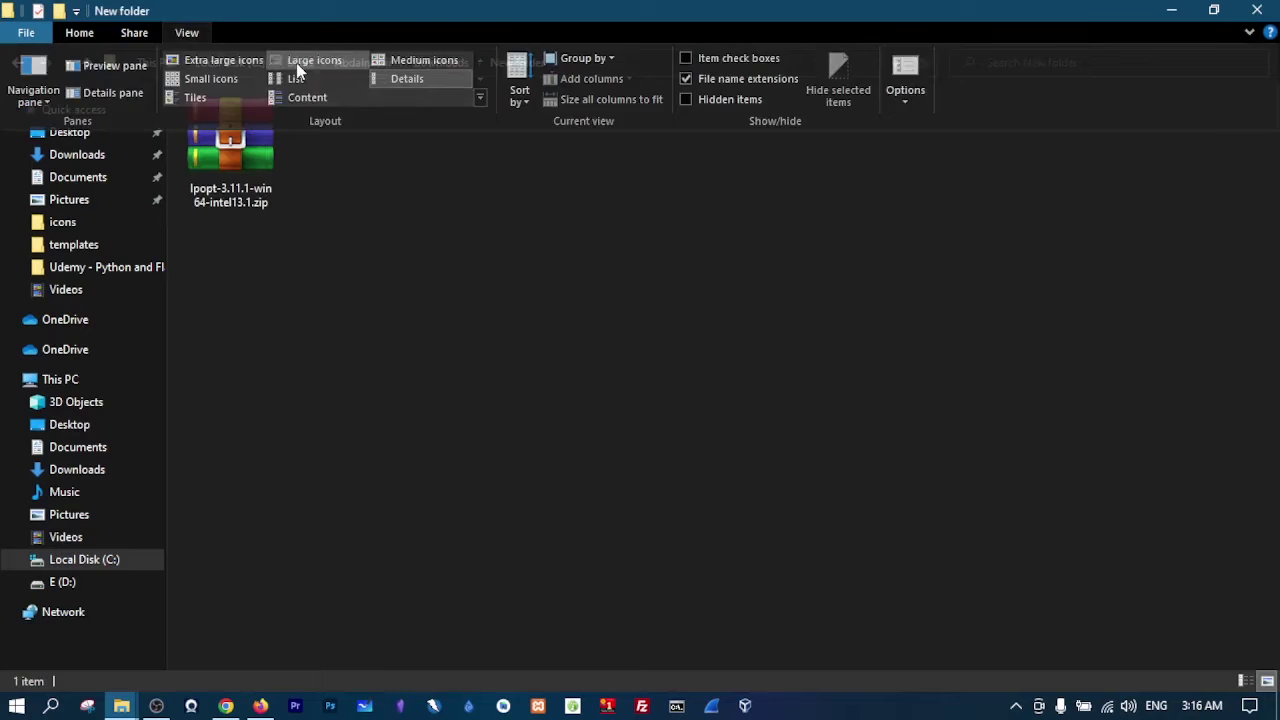
{"action": "right_click", "coordinate": [232, 158]}
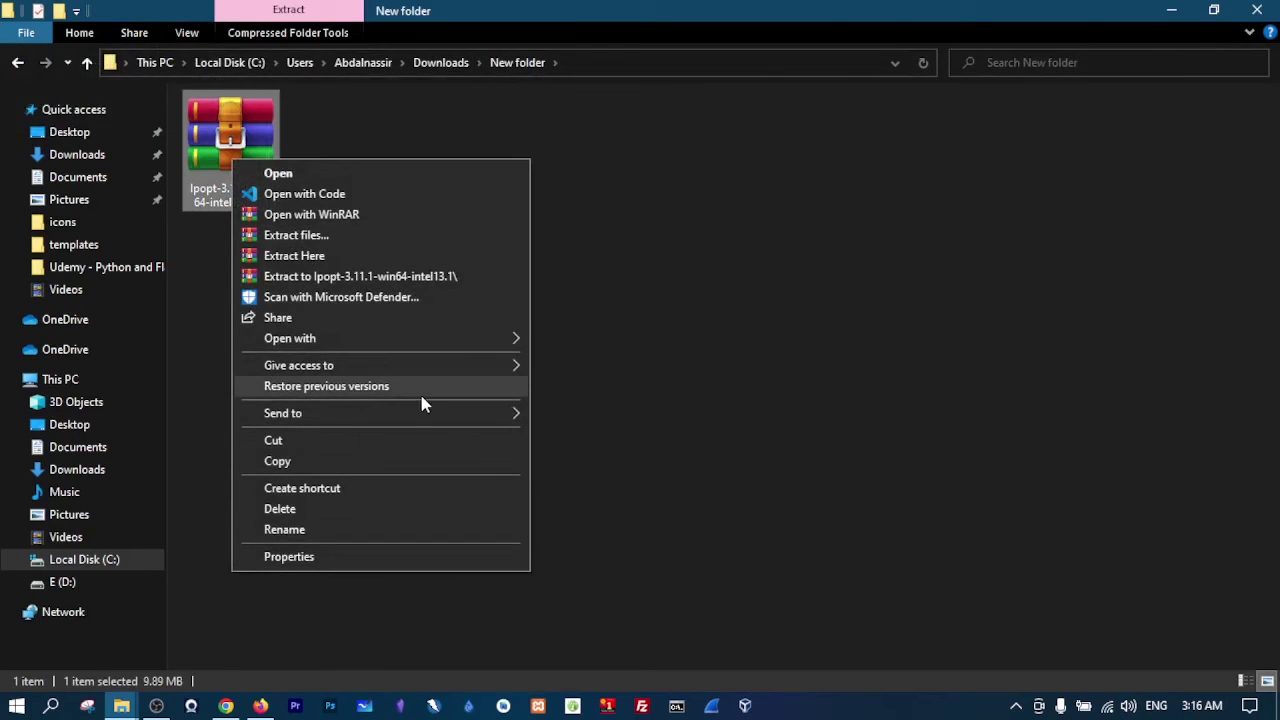
{"action": "left_click", "coordinate": [394, 256]}
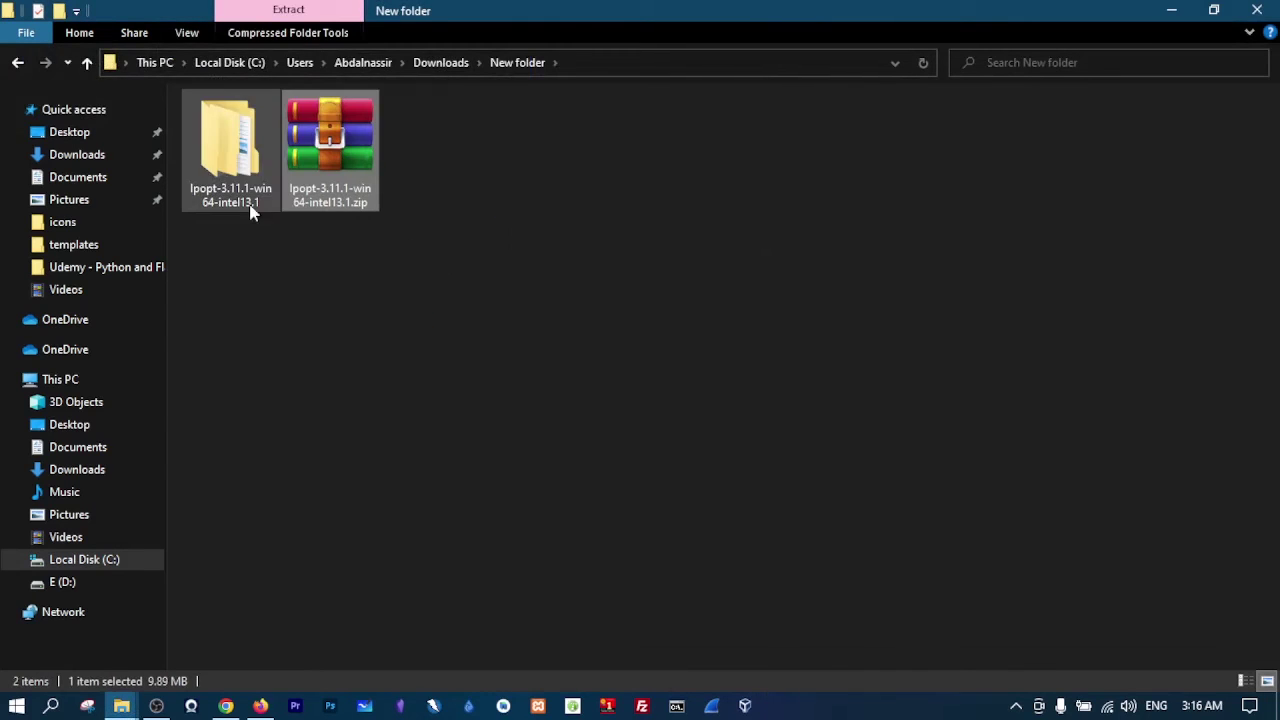
Step: Copy the extracted Ipopt folder to the root of C: and open C:\ipopt
{"action": "left_click", "coordinate": [233, 182]}
{"action": "right_click", "coordinate": [232, 180]}
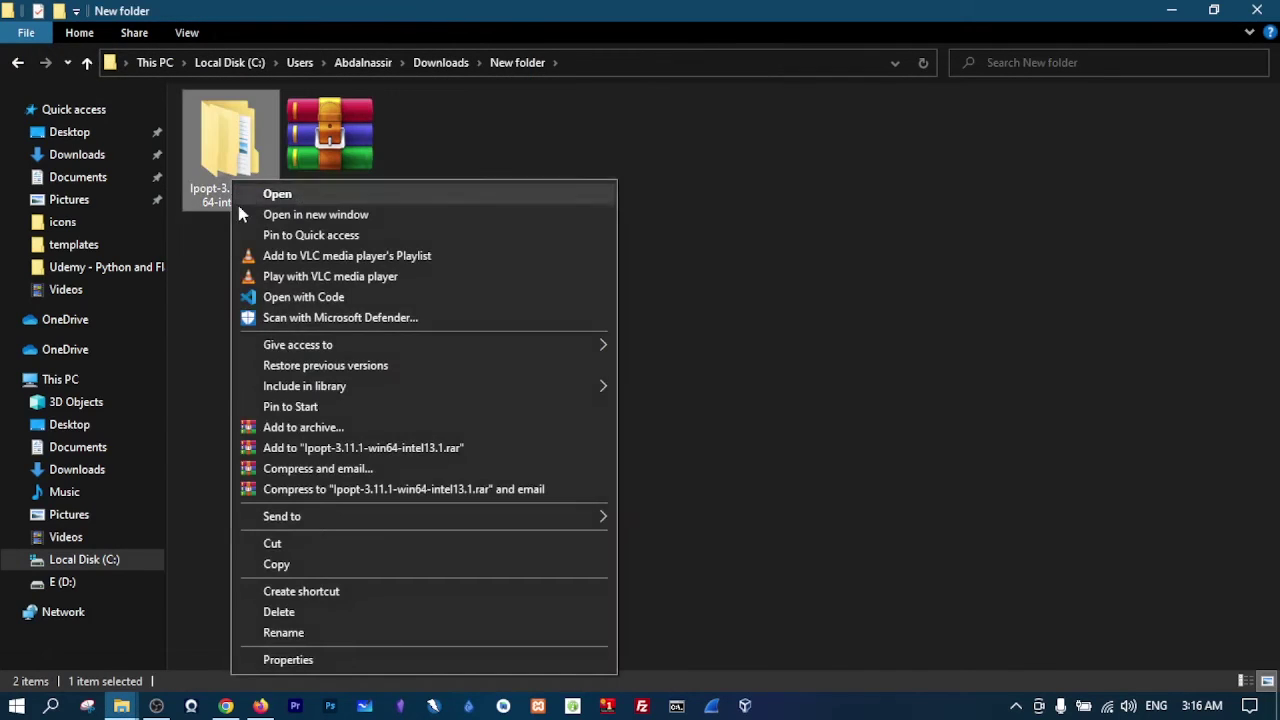
{"action": "left_click", "coordinate": [392, 566]}
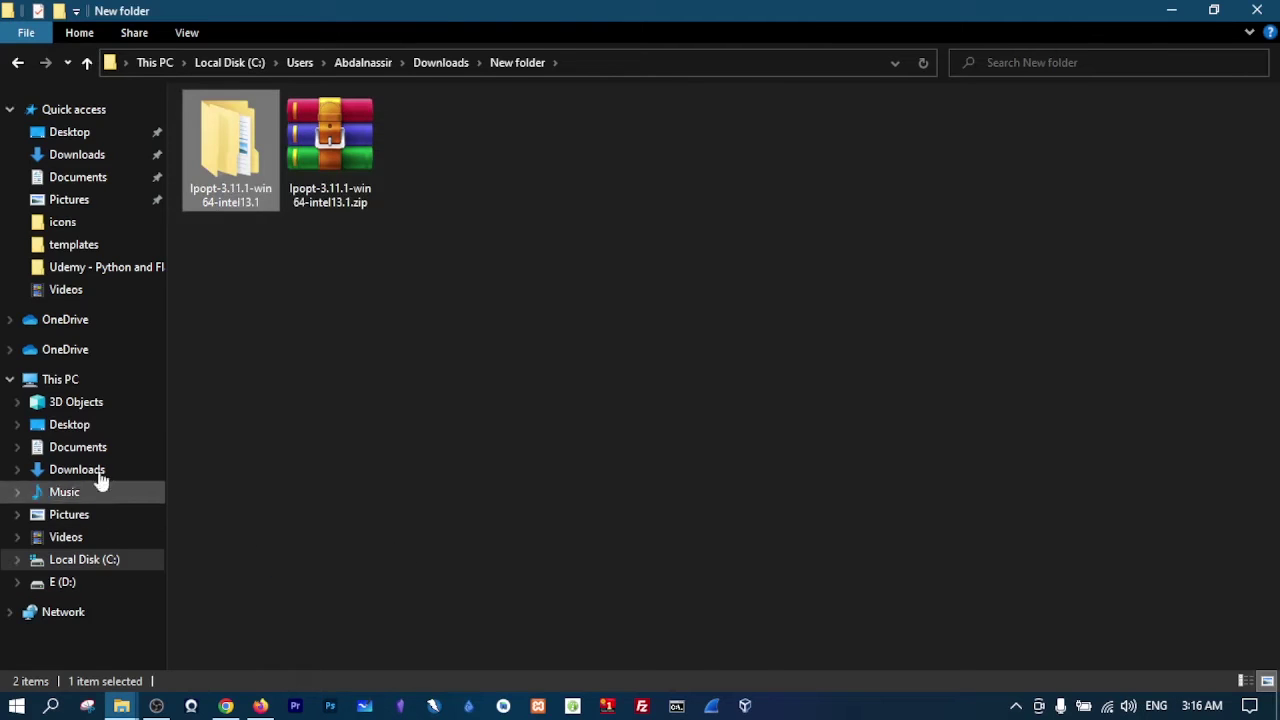
{"action": "left_click", "coordinate": [140, 560]}
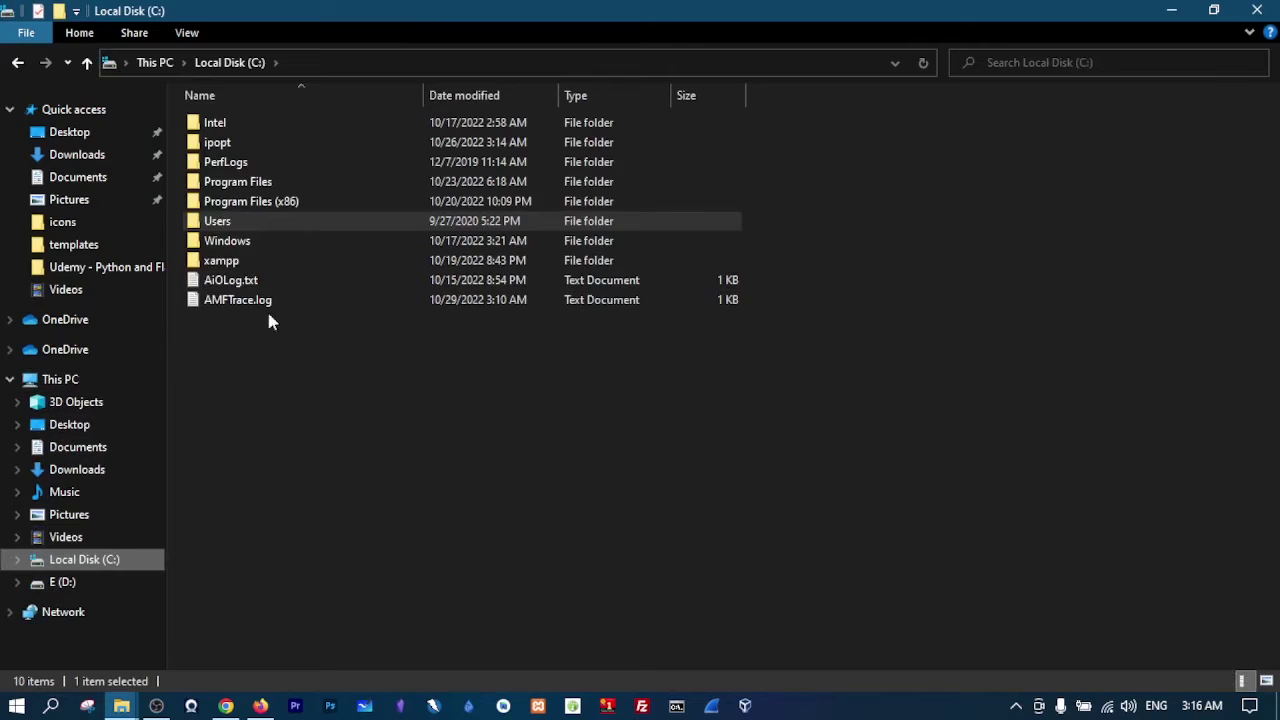
{"action": "right_click", "coordinate": [278, 508]}
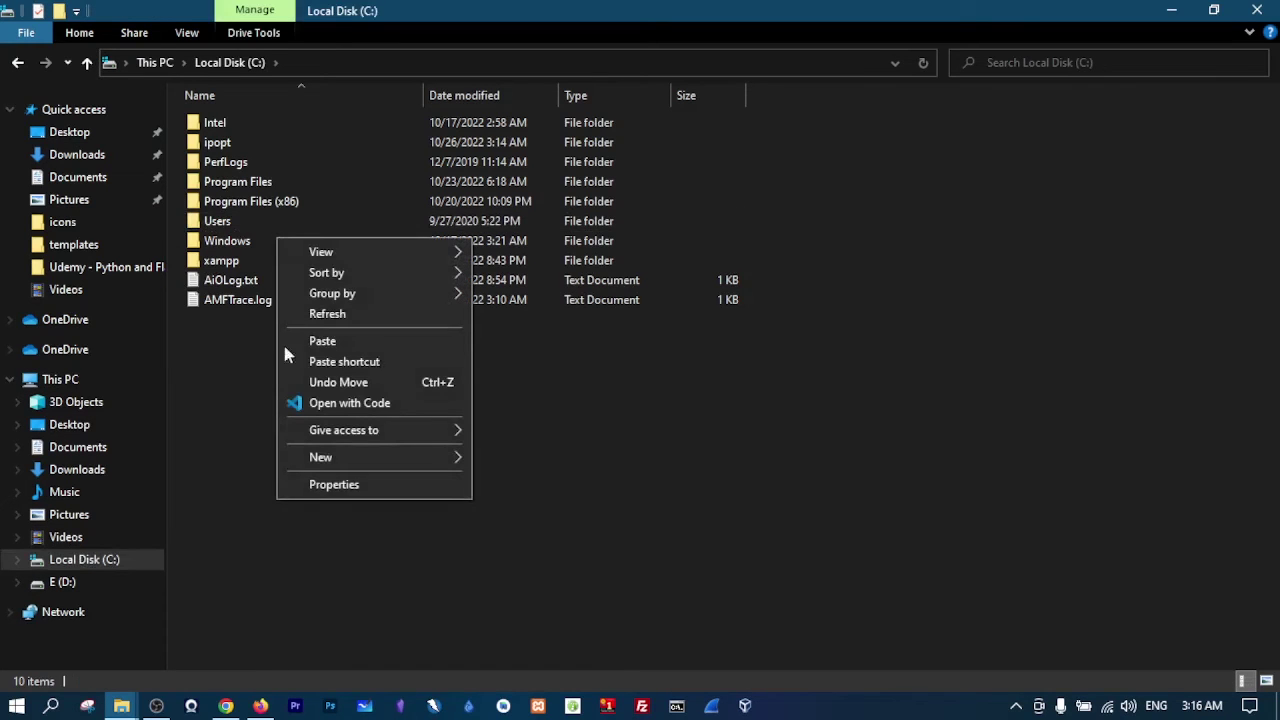
{"action": "left_click", "coordinate": [245, 152]}
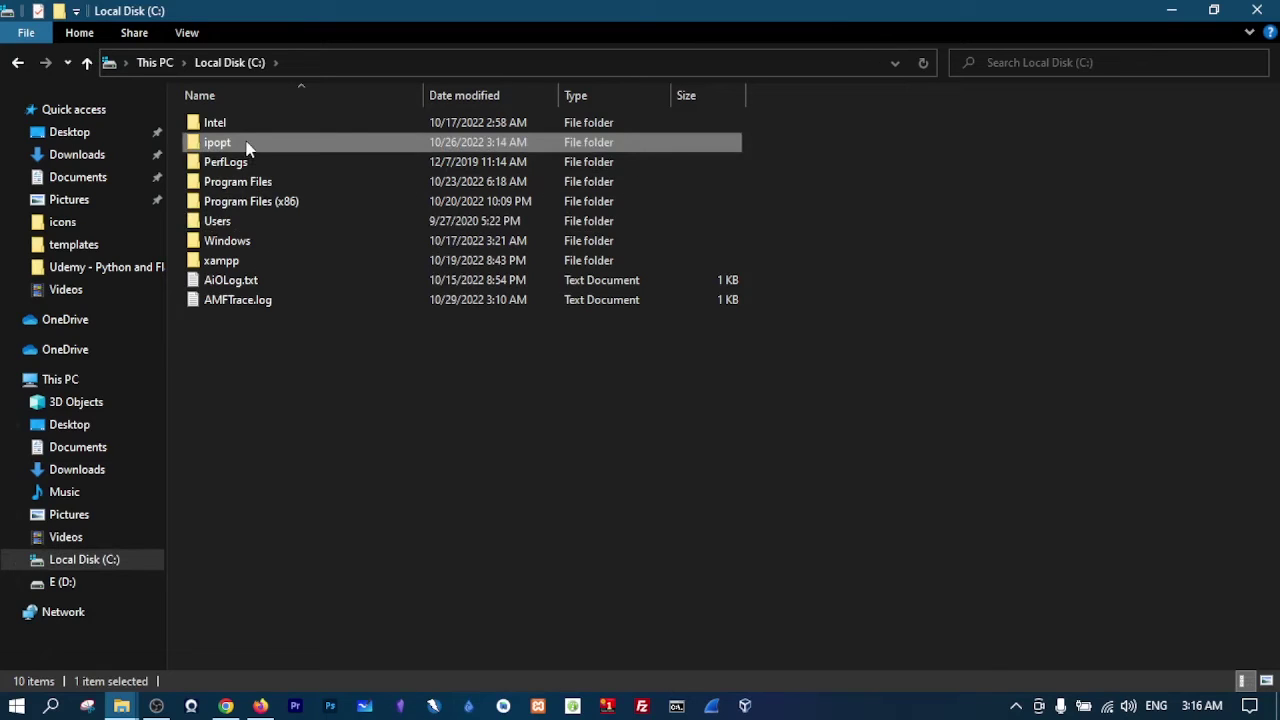
{"action": "double_click", "coordinate": [248, 147]}
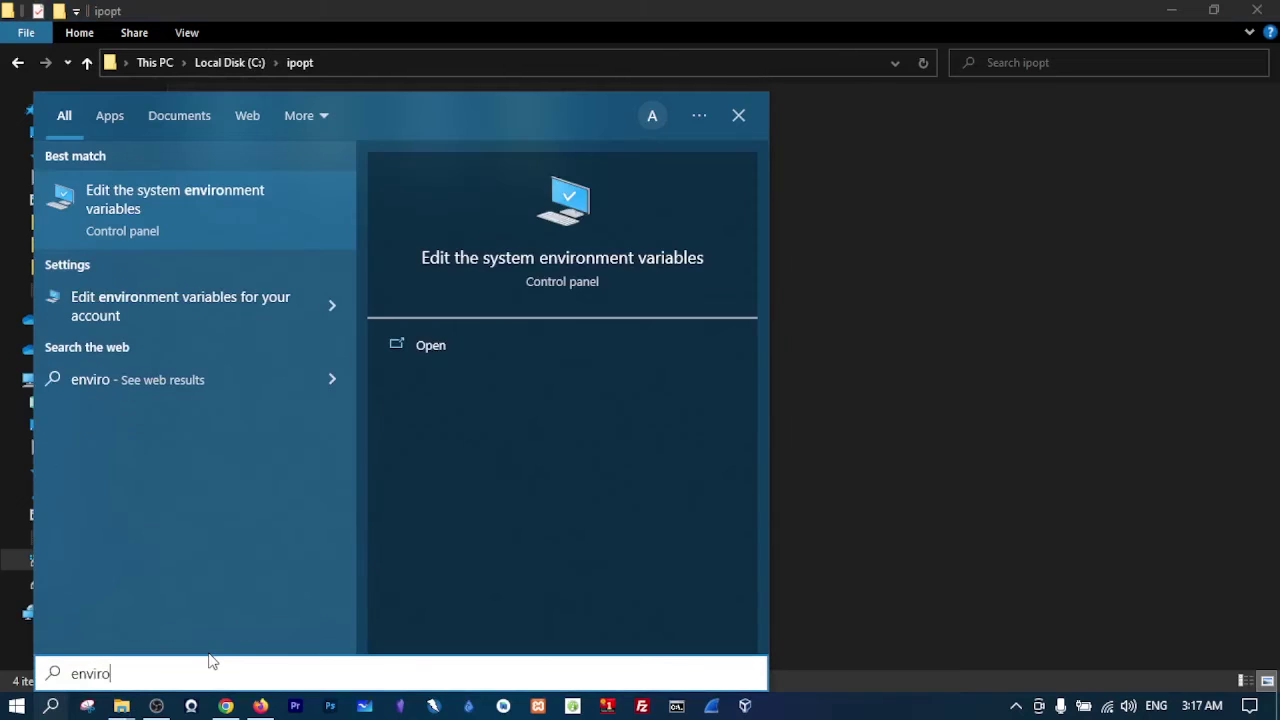
Step: Open the user Path variable's entry list from System Properties' Environment Variables
{"action": "left_click", "coordinate": [284, 194]}
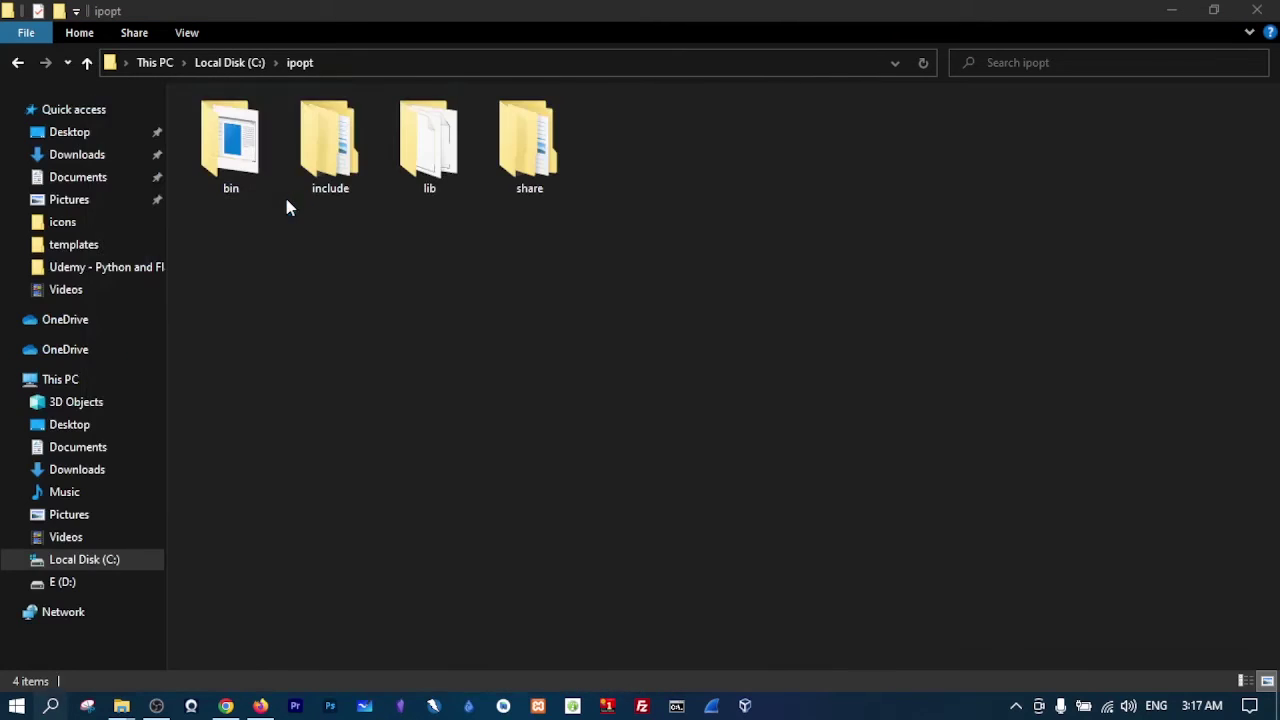
{"action": "left_click_drag", "start_coordinate": [225, 88], "coordinate": [714, 100]}
{"action": "left_click", "coordinate": [842, 455]}
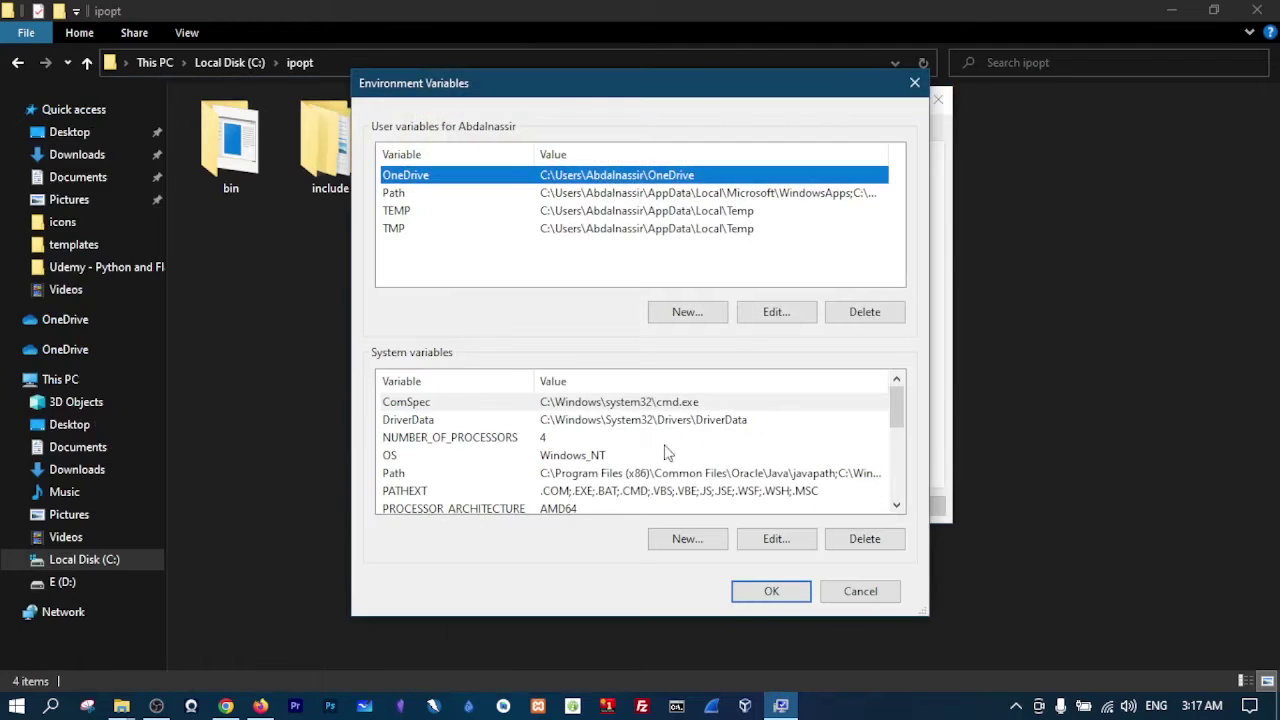
{"action": "left_click", "coordinate": [416, 194]}
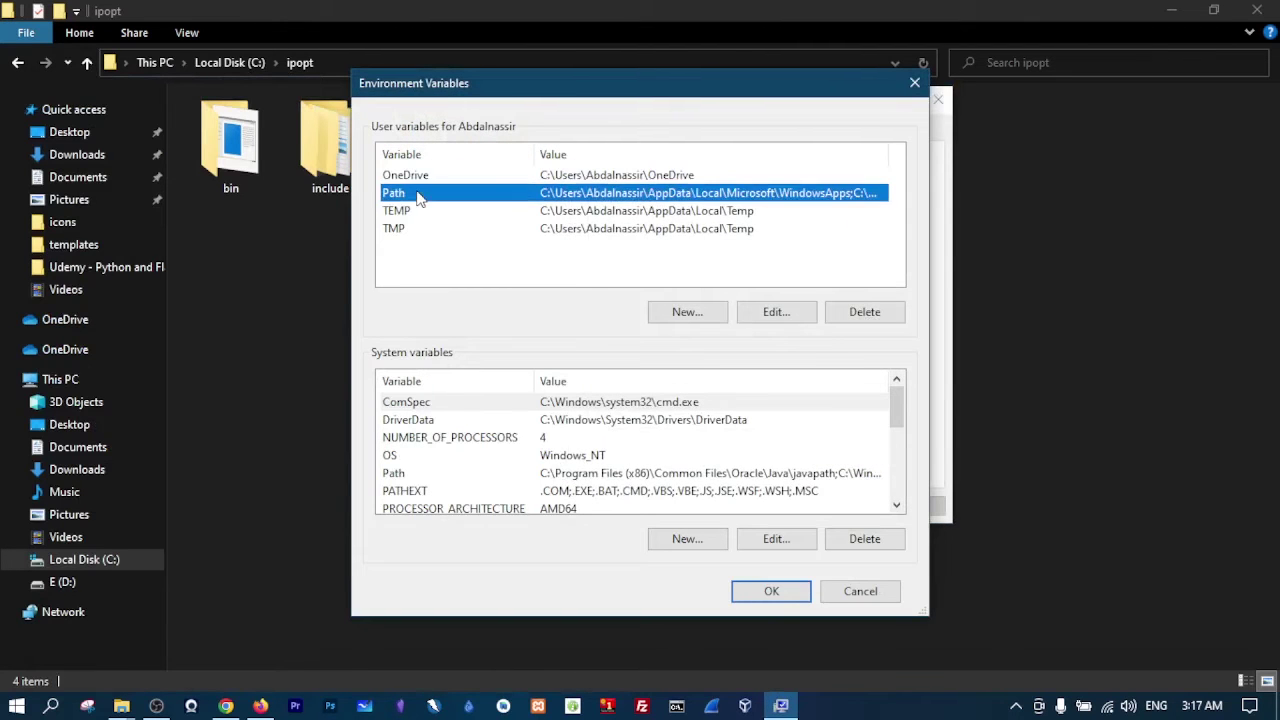
{"action": "double_click", "coordinate": [608, 196]}
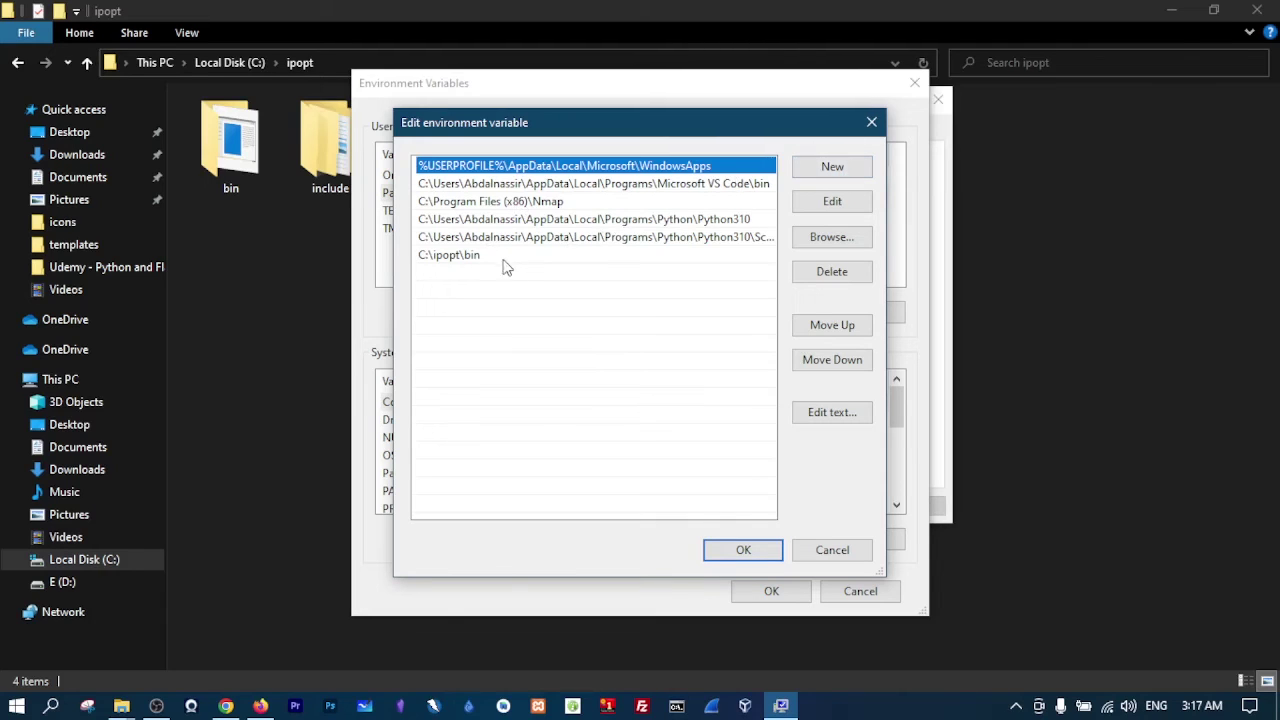
Step: Replace the user Path's C:\ipopt\bin entry with a freshly pasted C:\ipopt\bin and save
{"action": "left_click", "coordinate": [472, 258]}
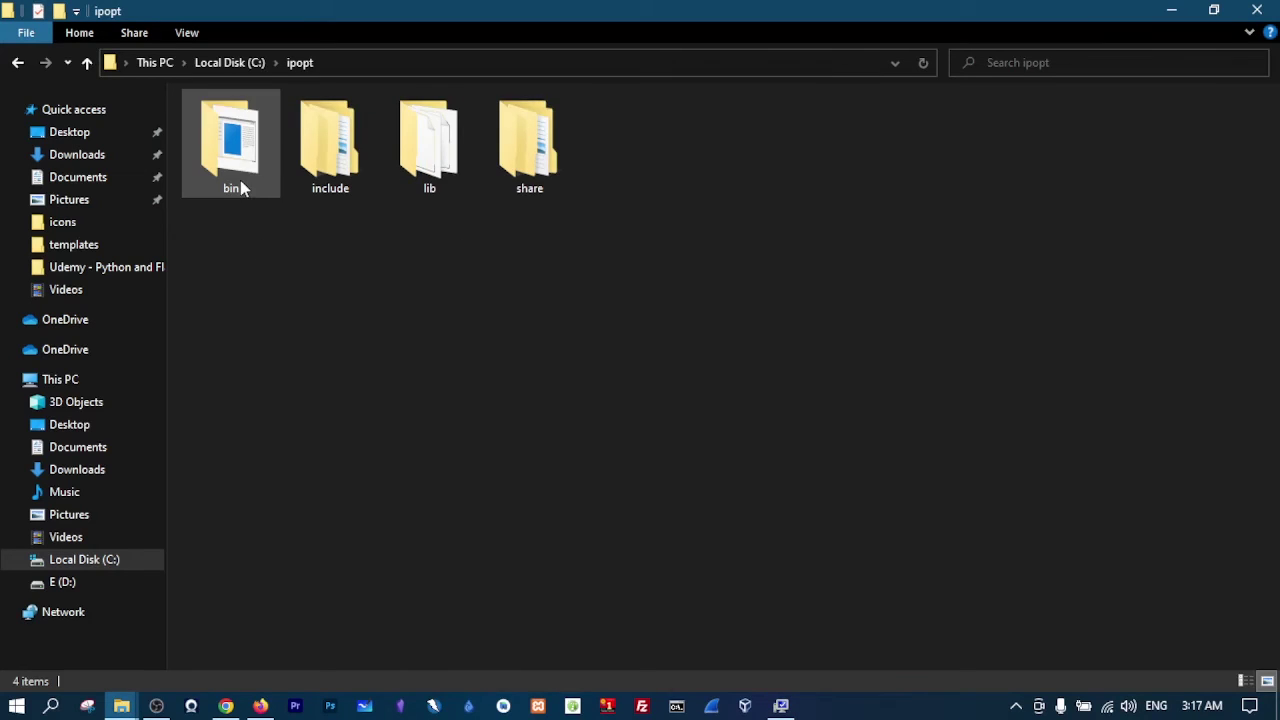
{"action": "double_click", "coordinate": [240, 180]}
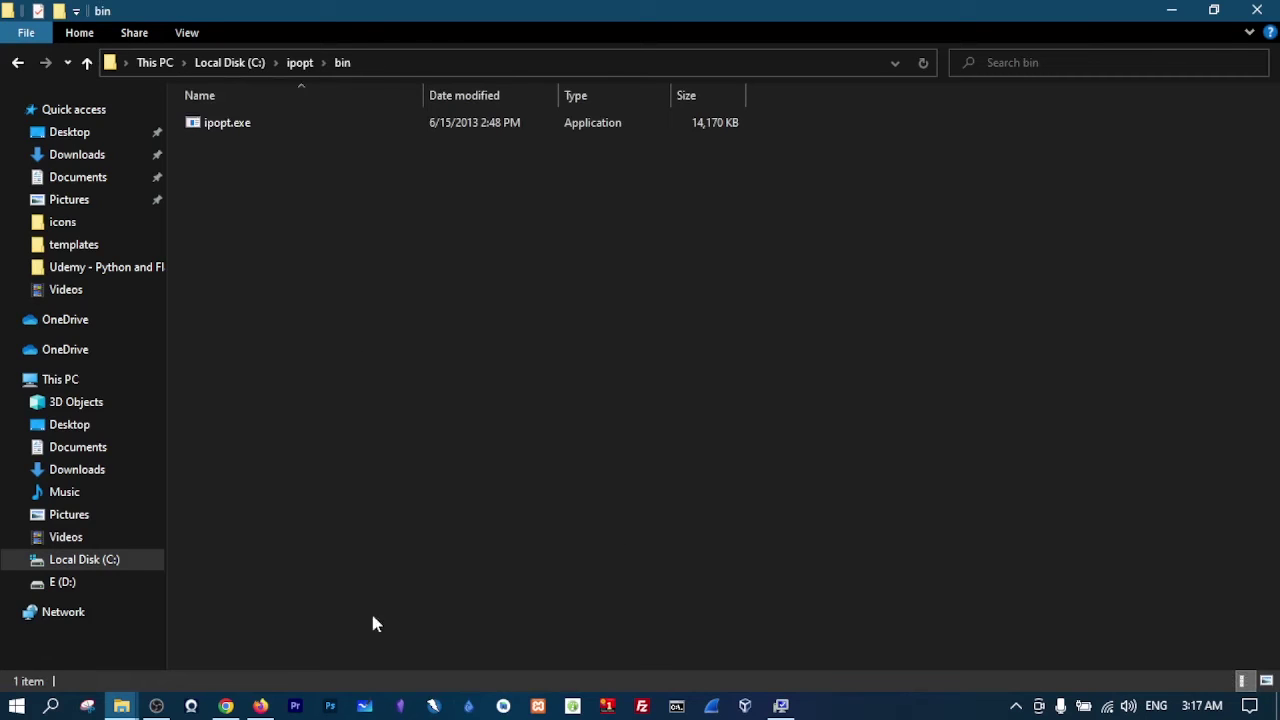
{"action": "left_click", "coordinate": [781, 705]}
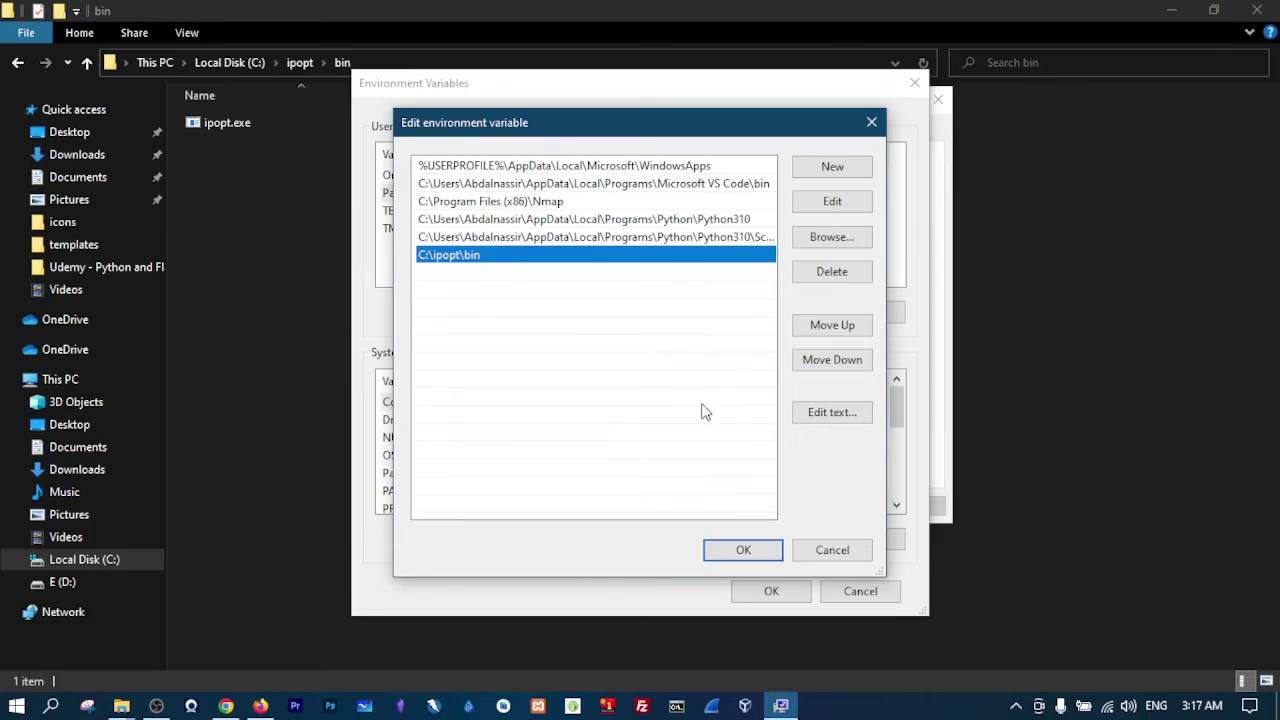
{"action": "double_click", "coordinate": [466, 257]}
{"action": "key", "text": "ctrl+c"}
{"action": "key", "text": "BackSpace"}
{"action": "key", "text": "Return"}
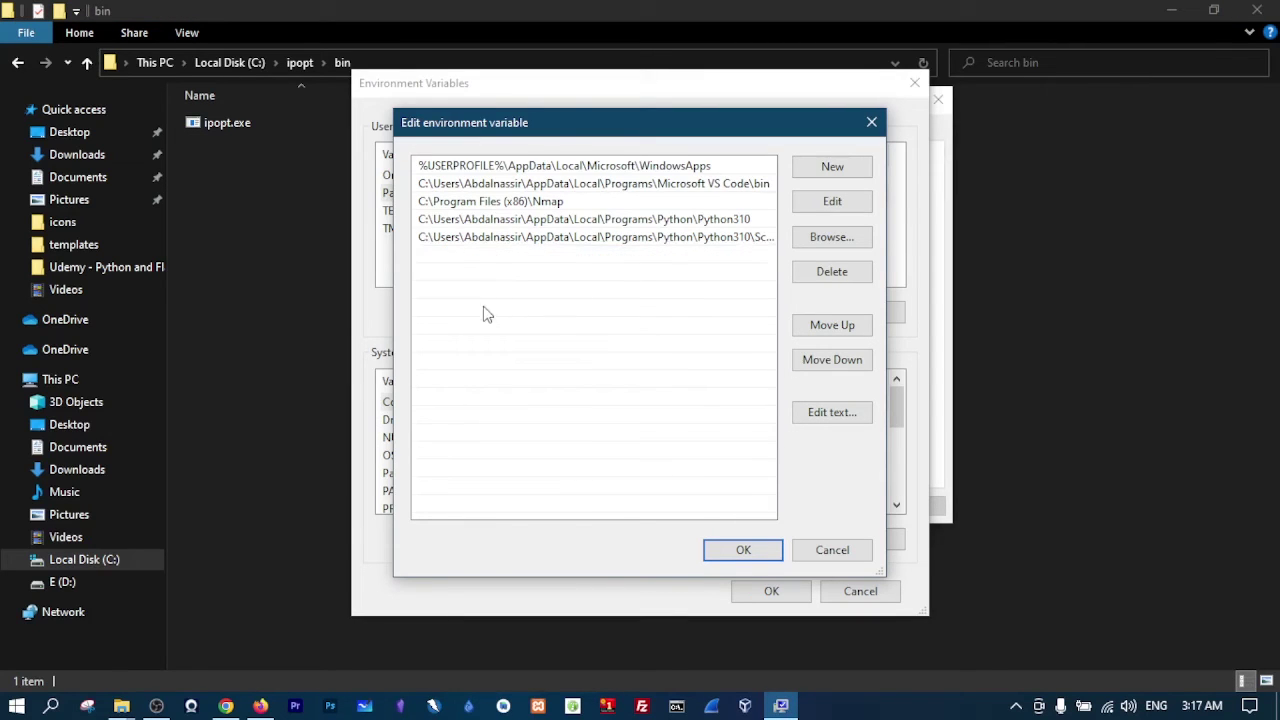
{"action": "left_click", "coordinate": [846, 175]}
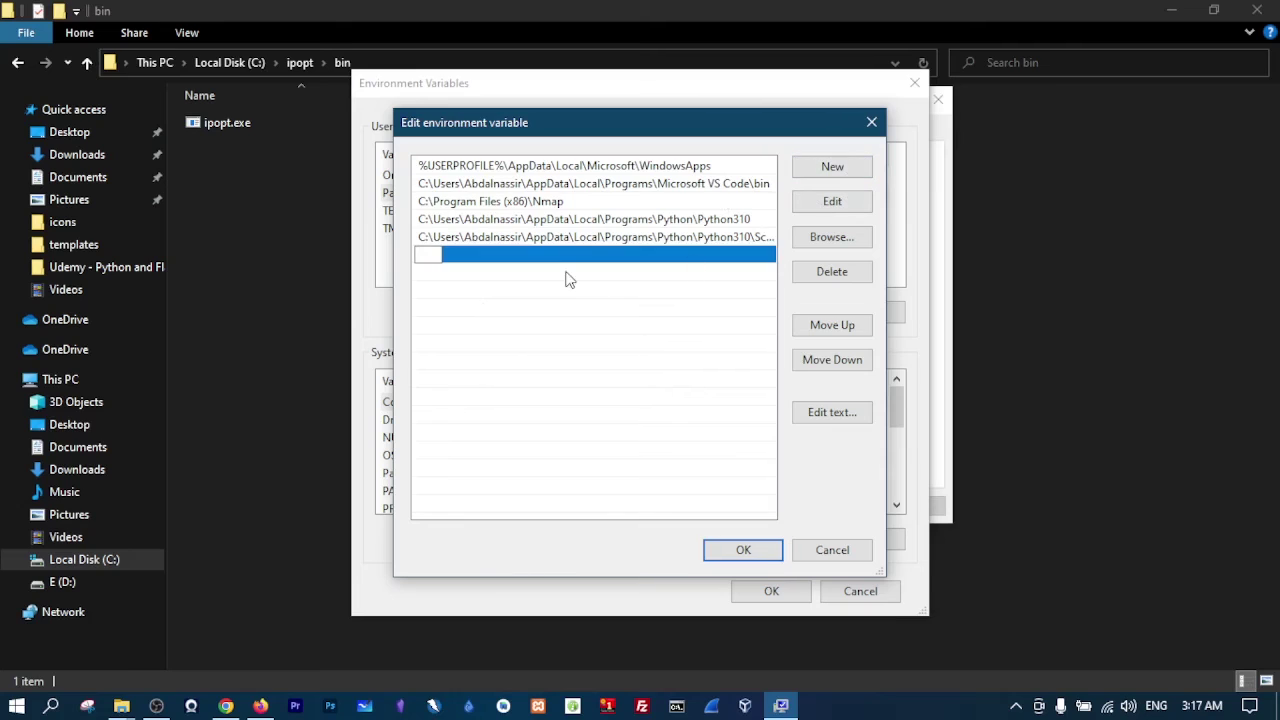
{"action": "key", "text": "ctrl+v"}
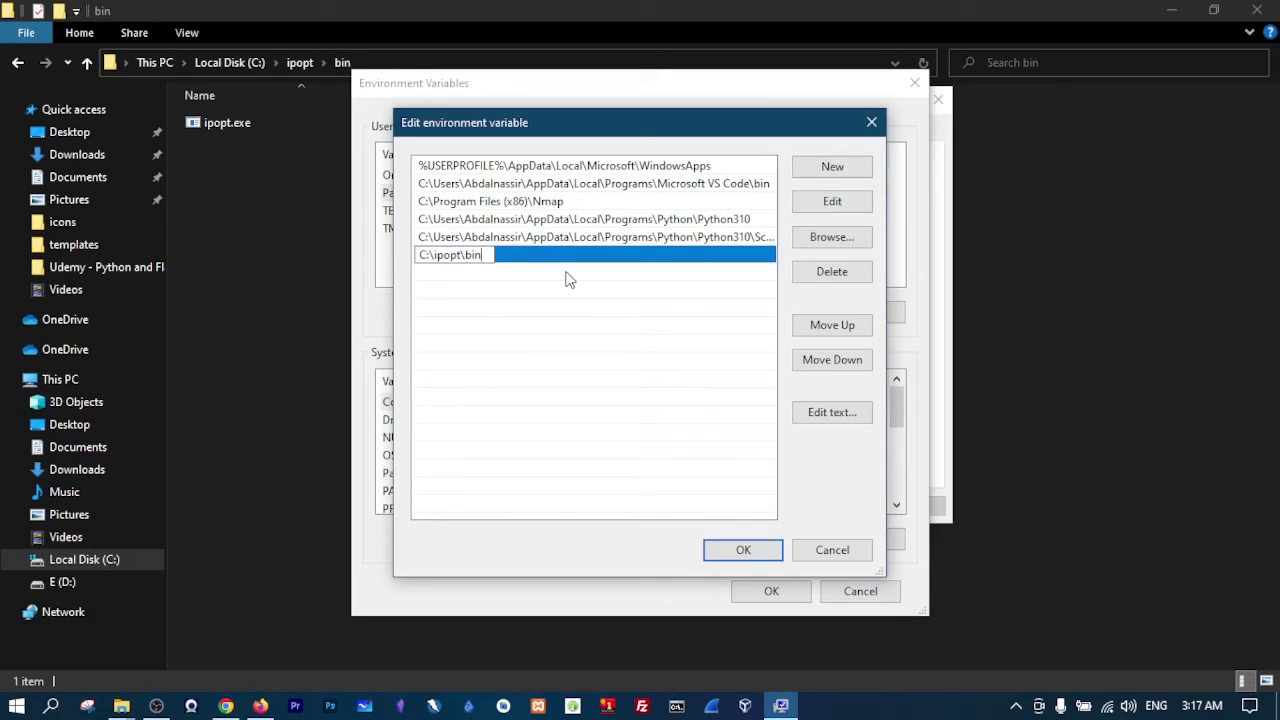
{"action": "key", "text": "Return"}
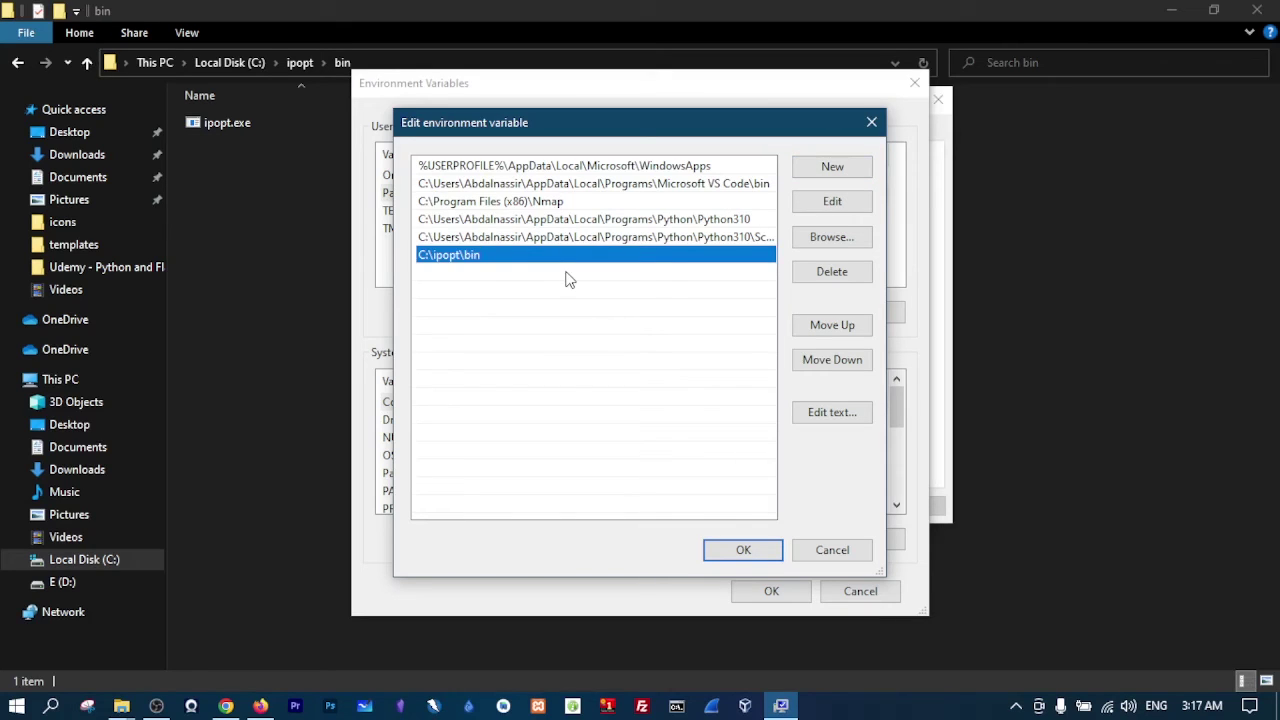
{"action": "left_click", "coordinate": [743, 550]}
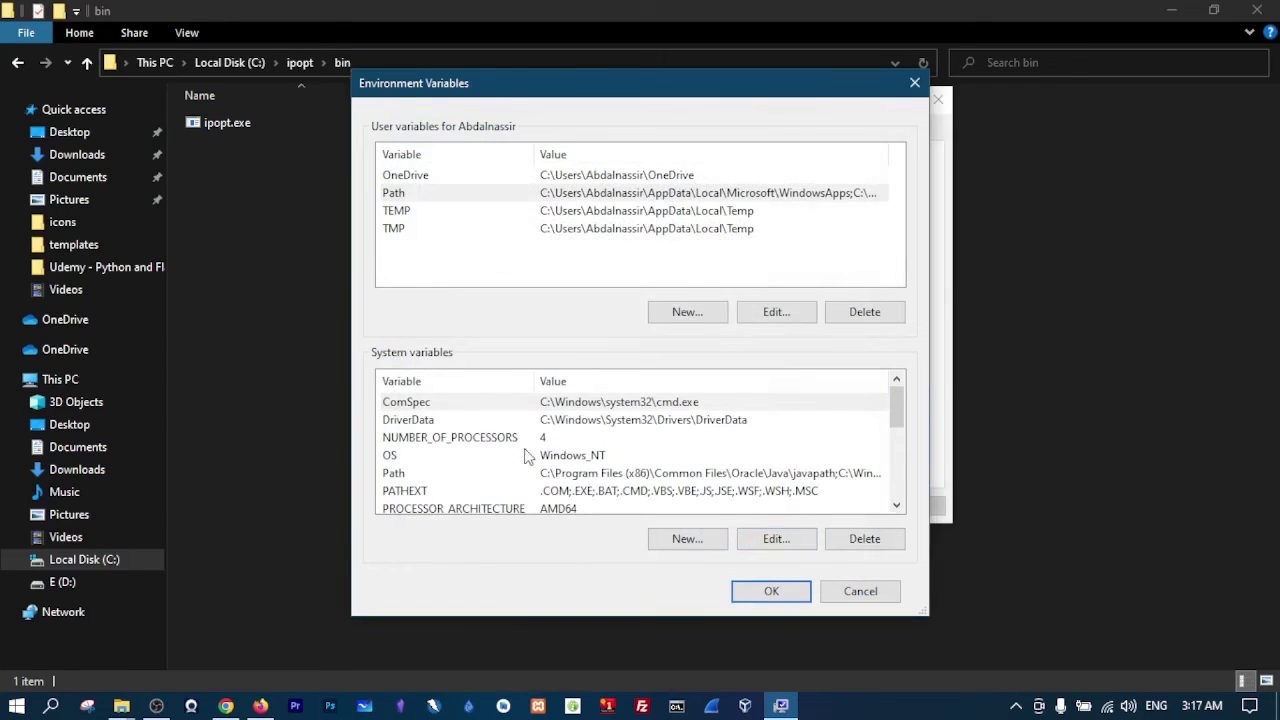
Step: Check the system Path lists C:\ipopt\bin without changes, then close all environment settings windows
{"action": "left_click", "coordinate": [416, 476]}
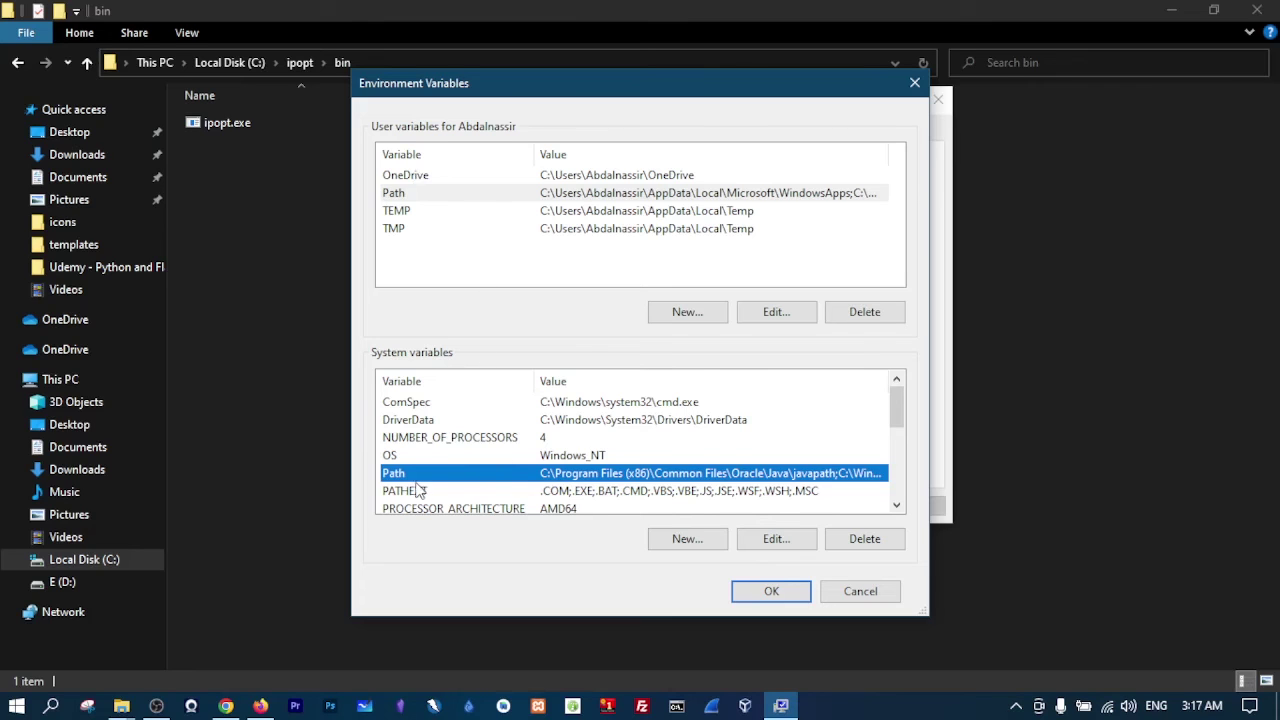
{"action": "double_click", "coordinate": [585, 474]}
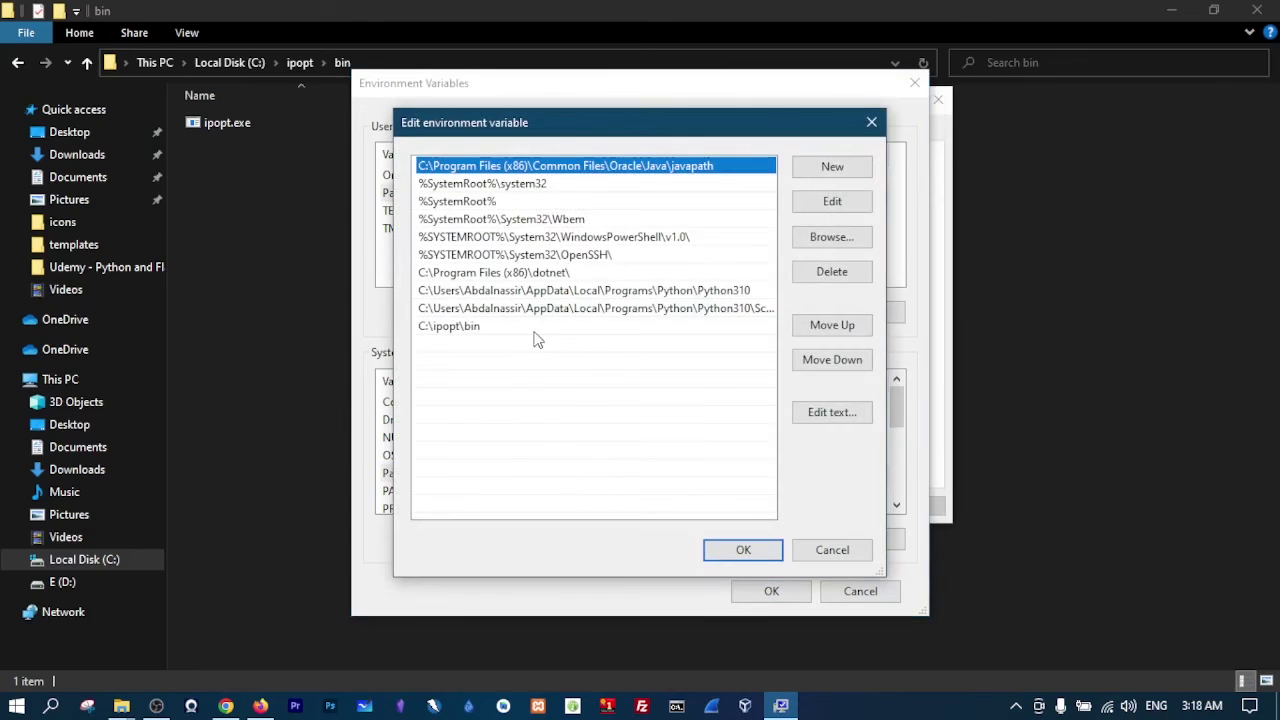
{"action": "left_click", "coordinate": [507, 330]}
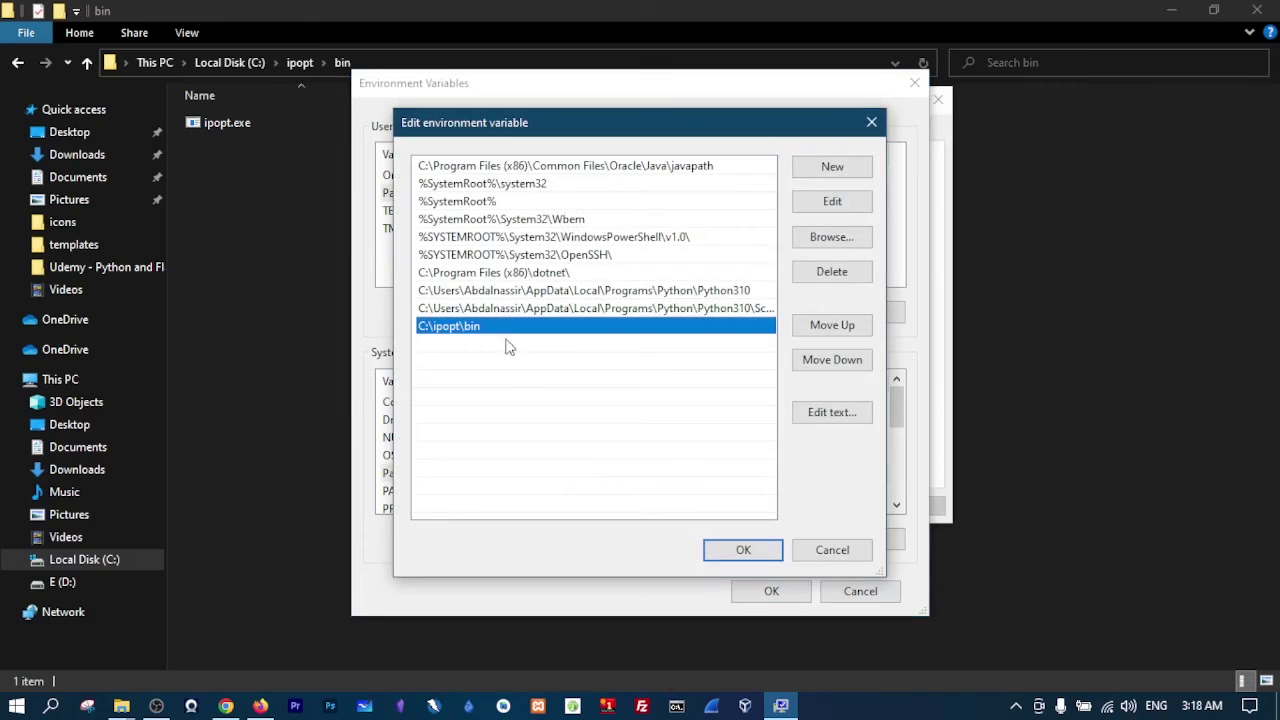
{"action": "left_click", "coordinate": [832, 550]}
{"action": "left_click", "coordinate": [792, 594]}
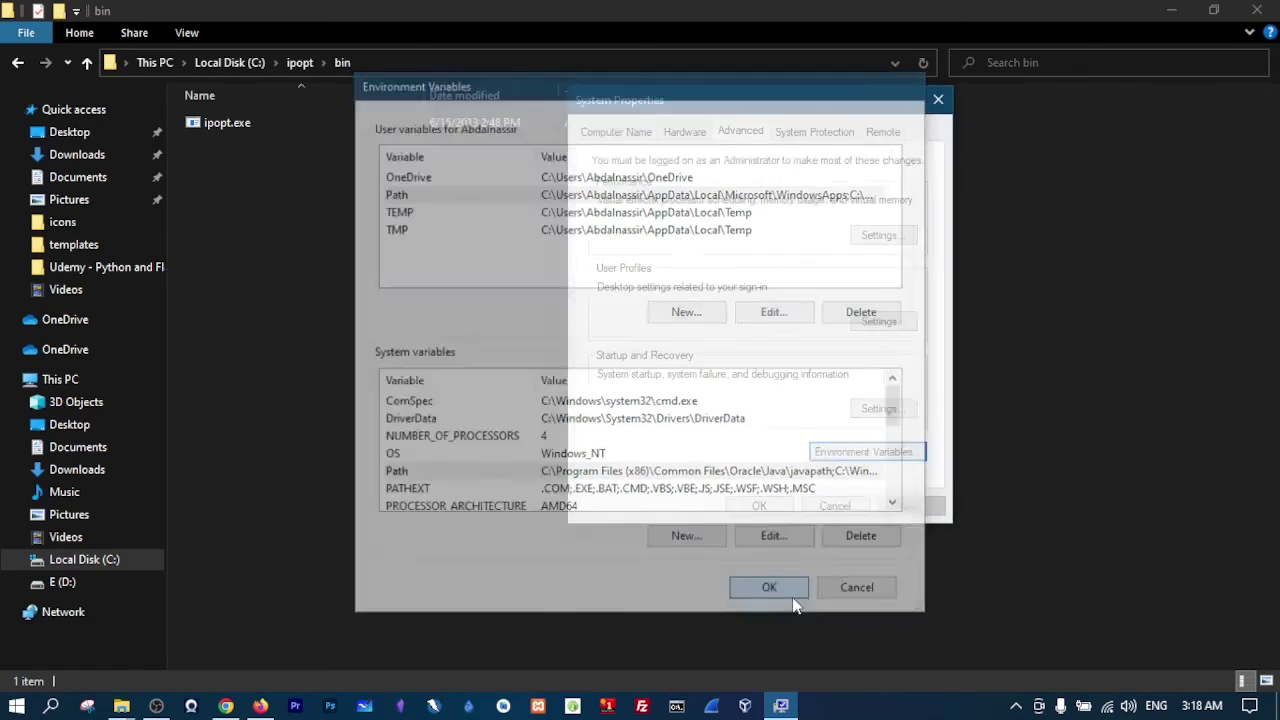
{"action": "left_click", "coordinate": [768, 506]}
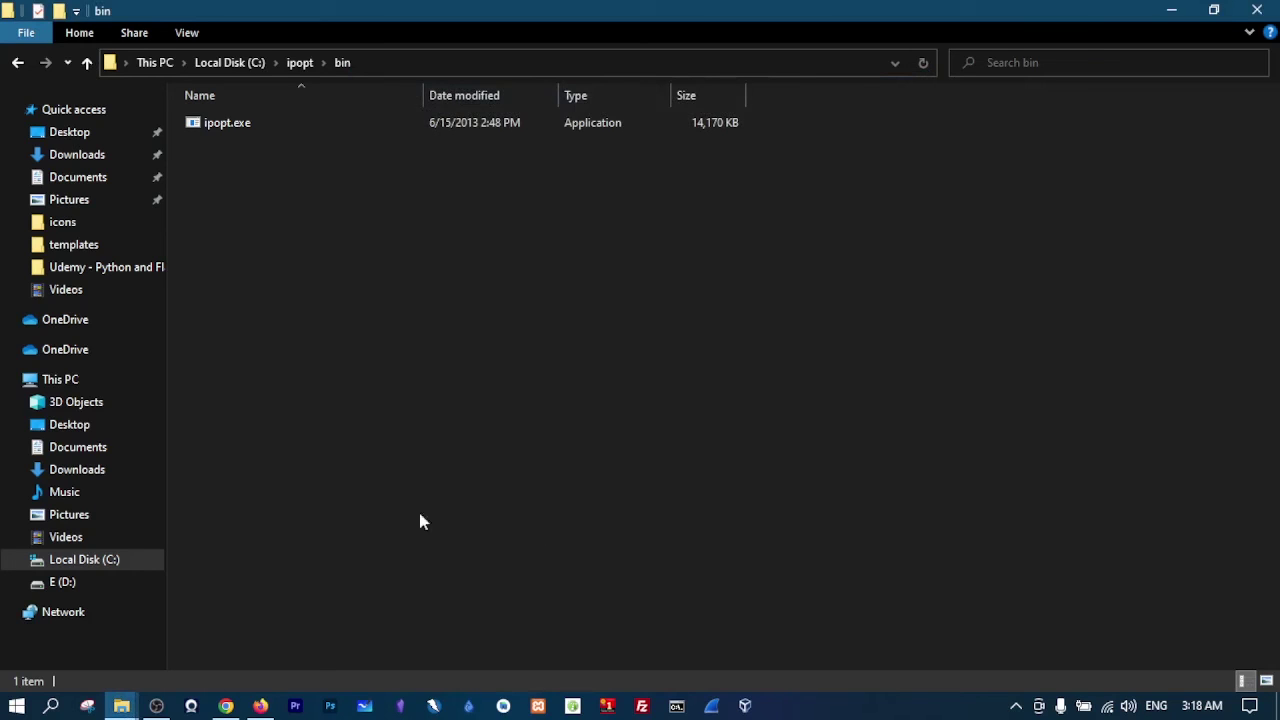
Step: Start Python 3.10.8 in a new Command Prompt and run 'import pyomo'
{"action": "mouse_move", "coordinate": [121, 705]}
{"action": "left_click", "coordinate": [122, 633]}
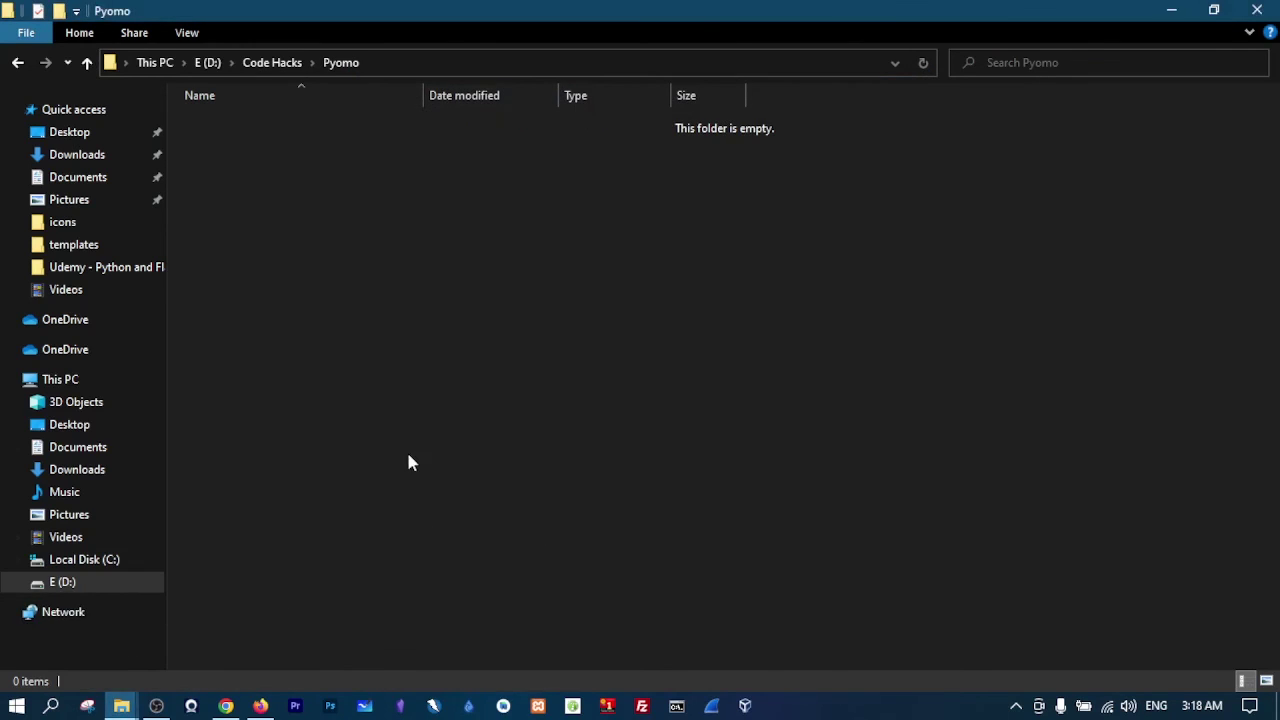
{"action": "left_click", "coordinate": [676, 705]}
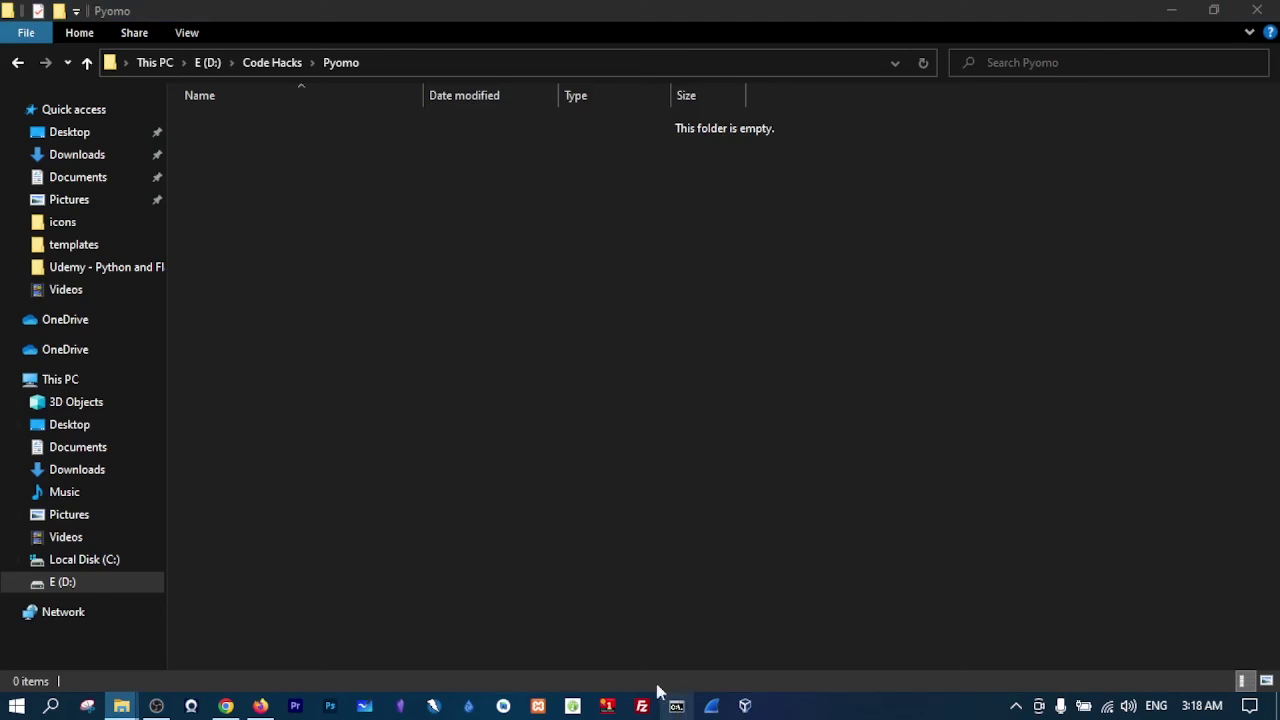
{"action": "type", "text": "python"}
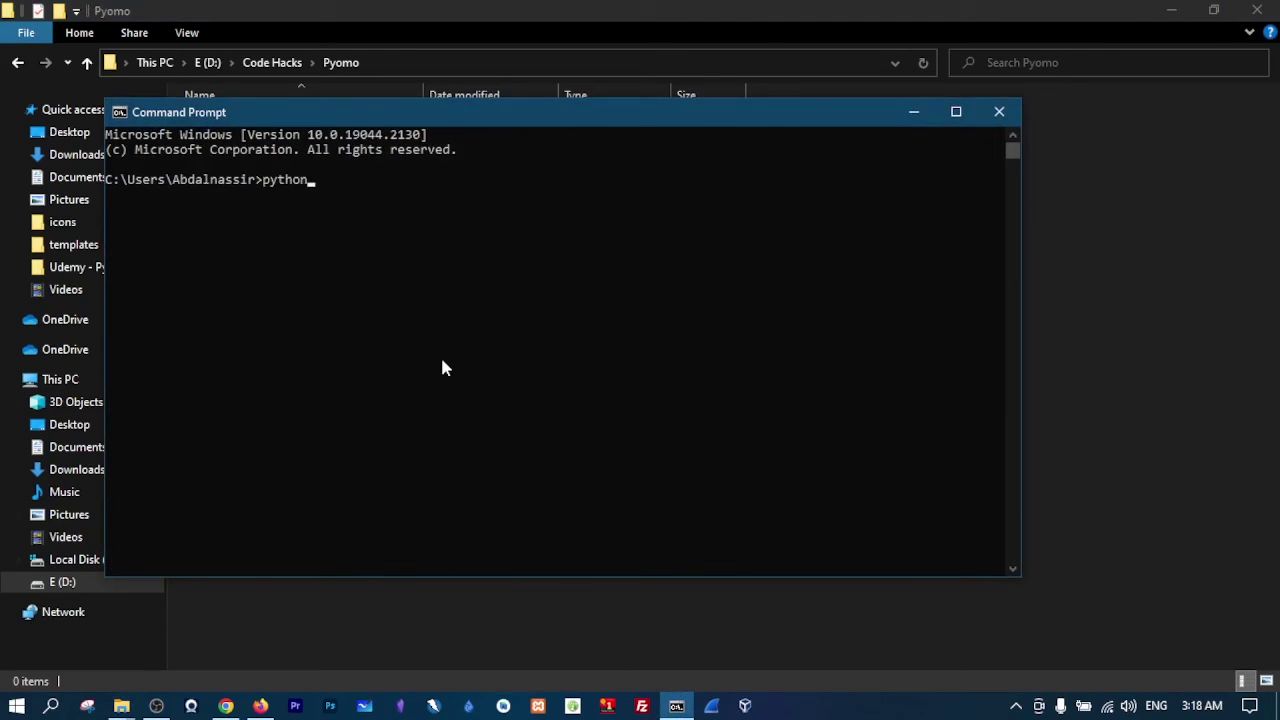
{"action": "key", "text": "Return"}
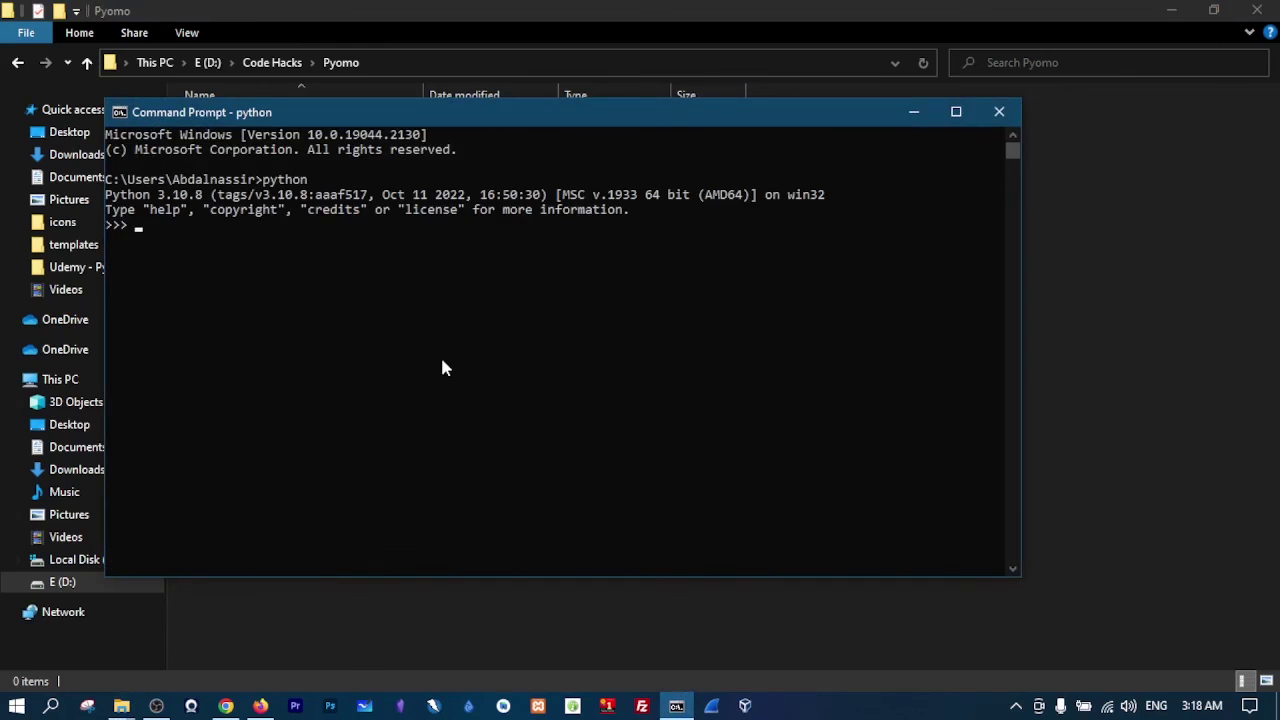
{"action": "type", "text": "import"}
{"action": "key", "text": "BackSpace"}
{"action": "key", "text": "BackSpace"}
{"action": "key", "text": "BackSpace"}
{"action": "type", "text": "ort pyomo"}
{"action": "key", "text": "Return"}
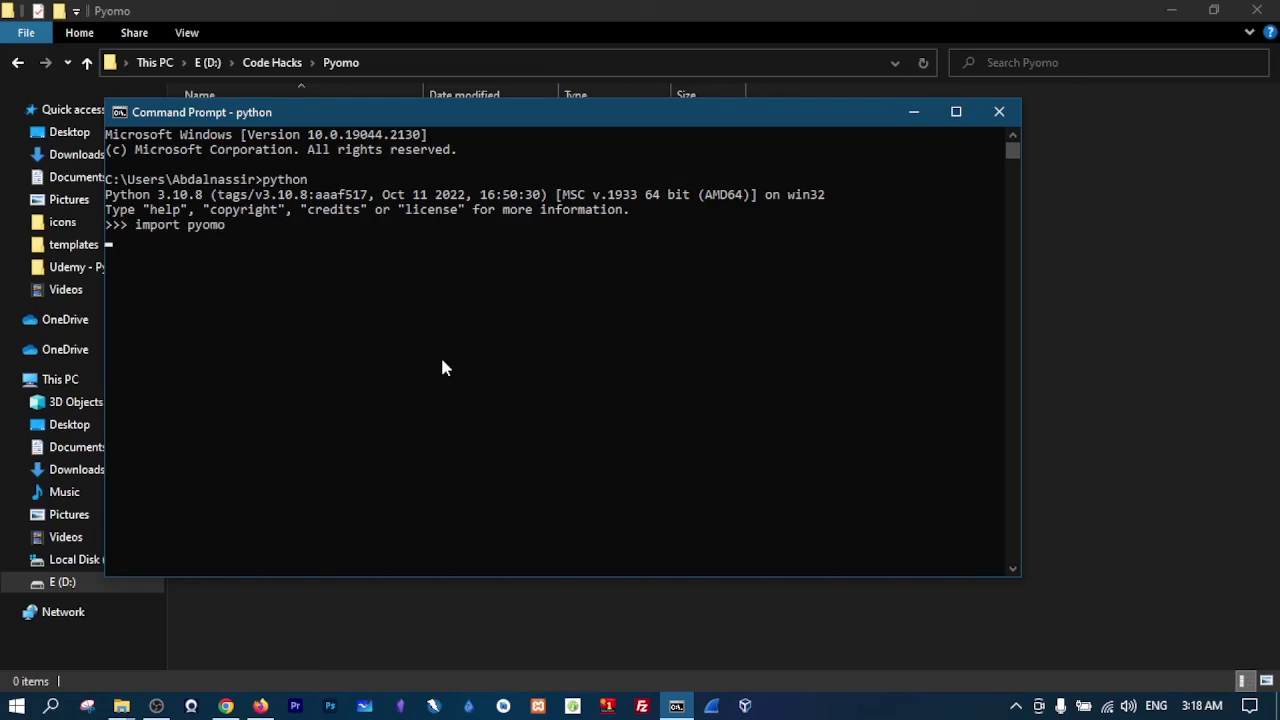